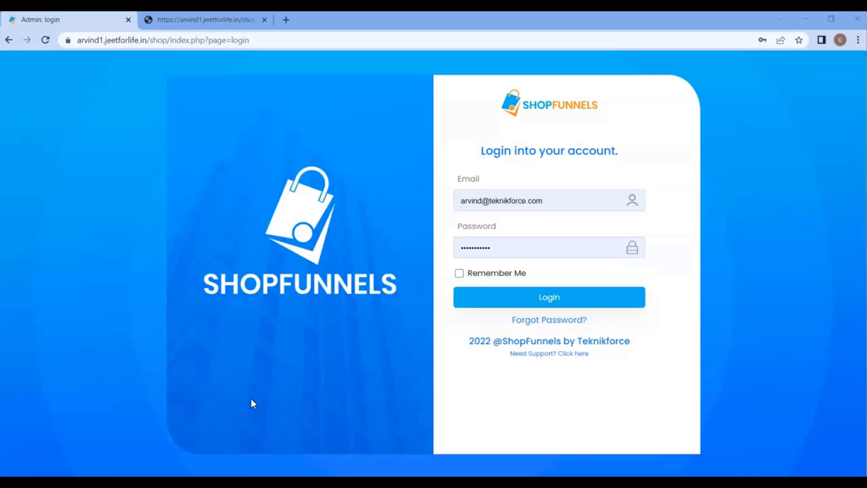
Log in as admin and open the nimble store's Edit Store page from Store Content > Store.
left_click(582, 301)
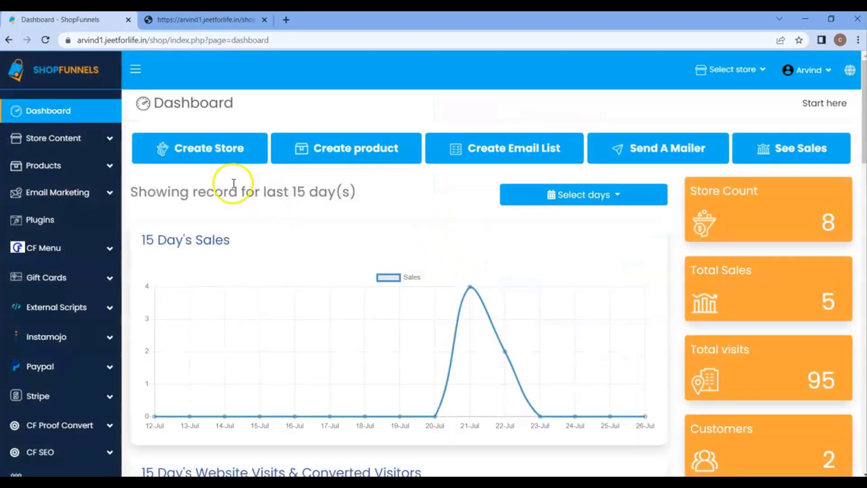
left_click(79, 148)
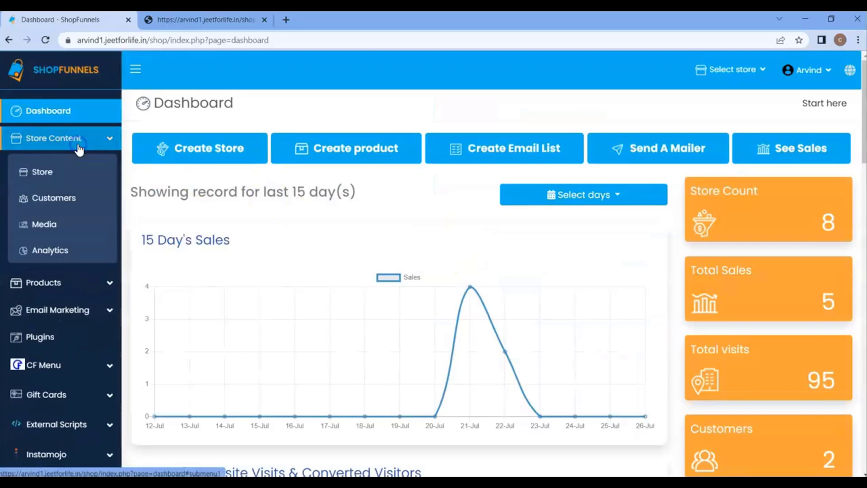
left_click(82, 177)
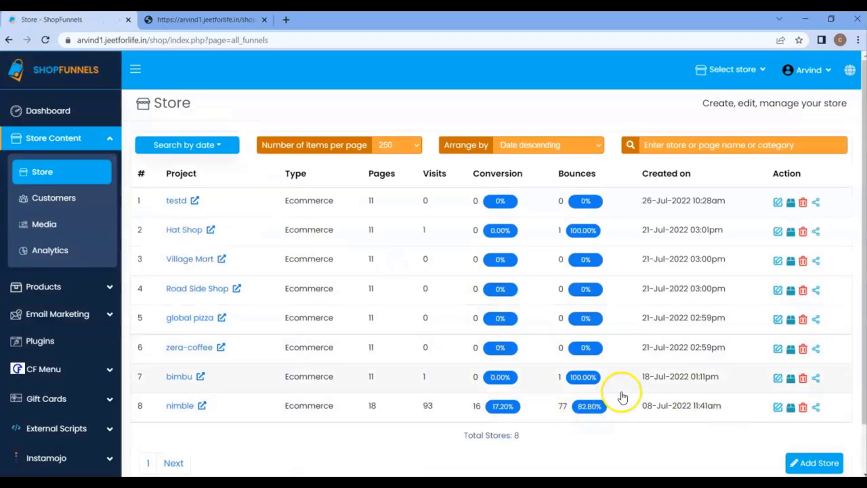
scroll(333, 349, "down", 1)
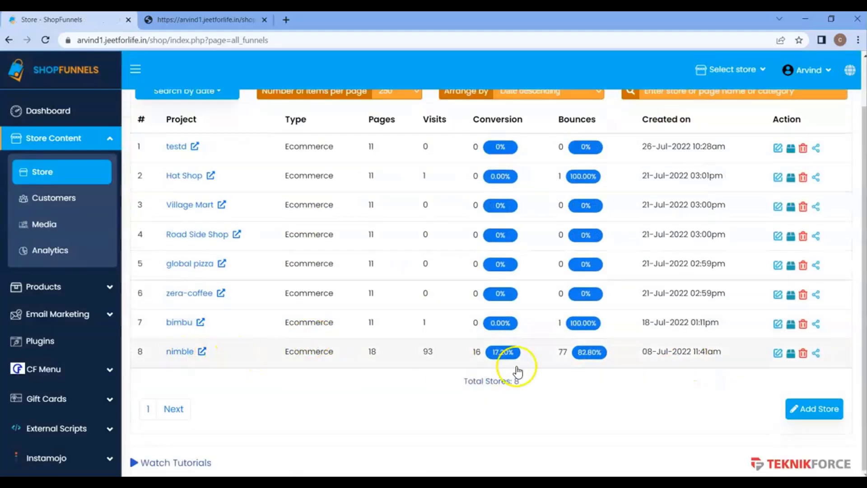
left_click(776, 356)
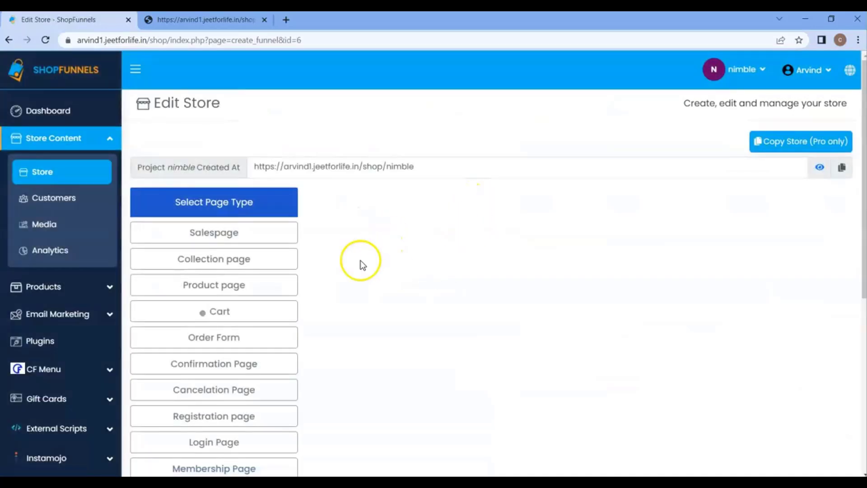
left_click(257, 319)
left_click(245, 307)
left_click(239, 284)
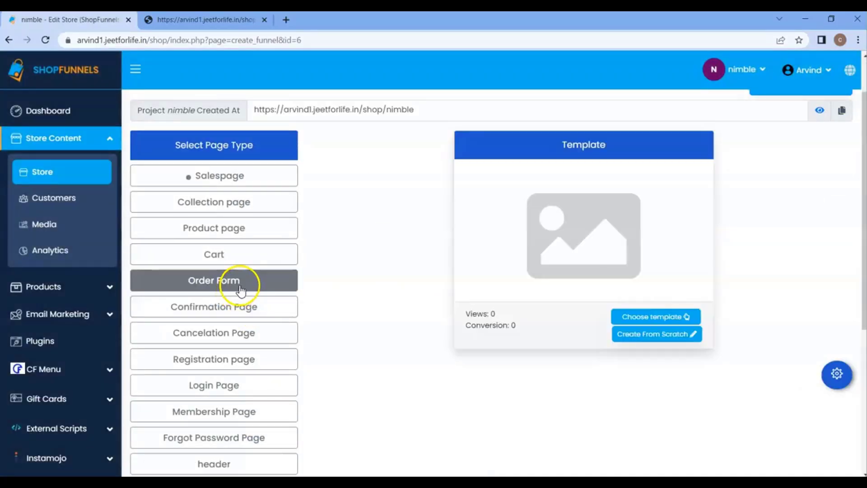
left_click(245, 288)
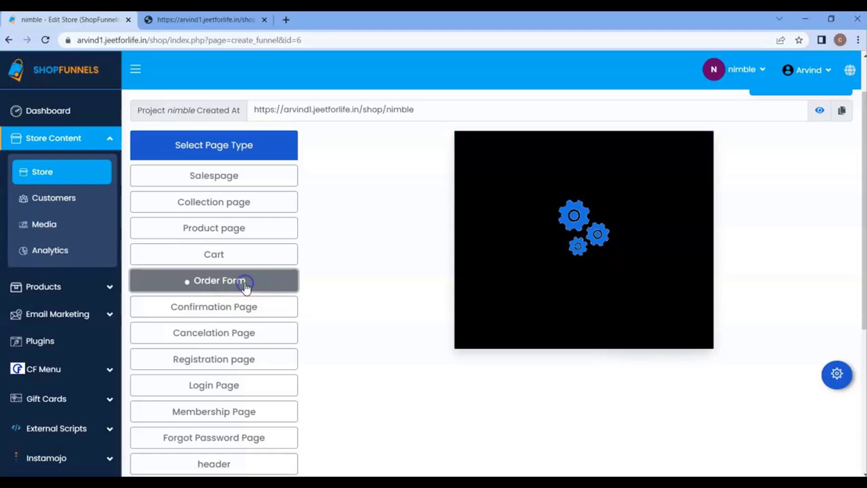
left_click(251, 286)
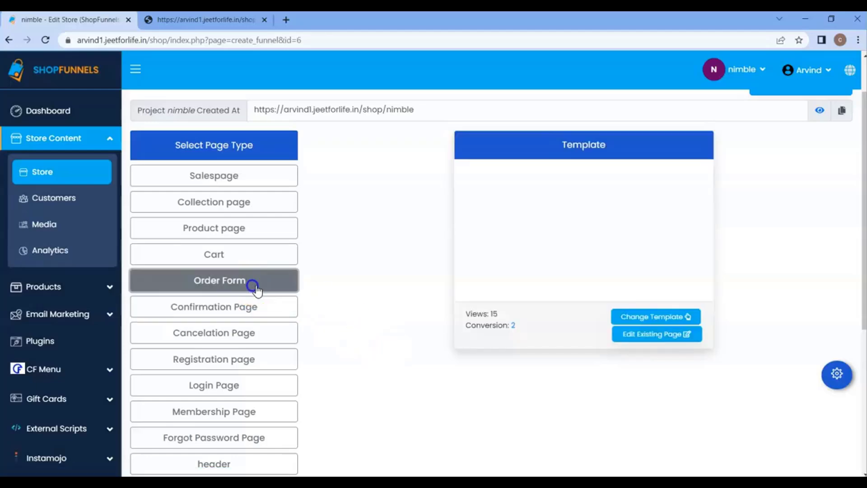
left_click(658, 316)
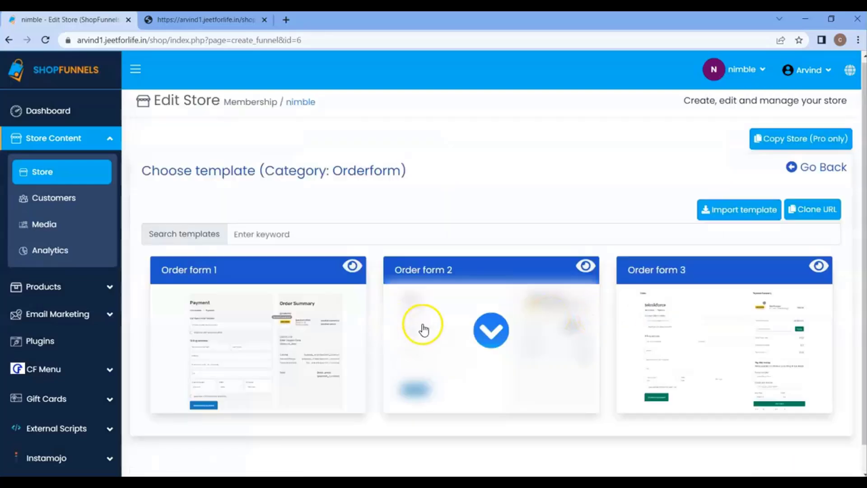
left_click(490, 348)
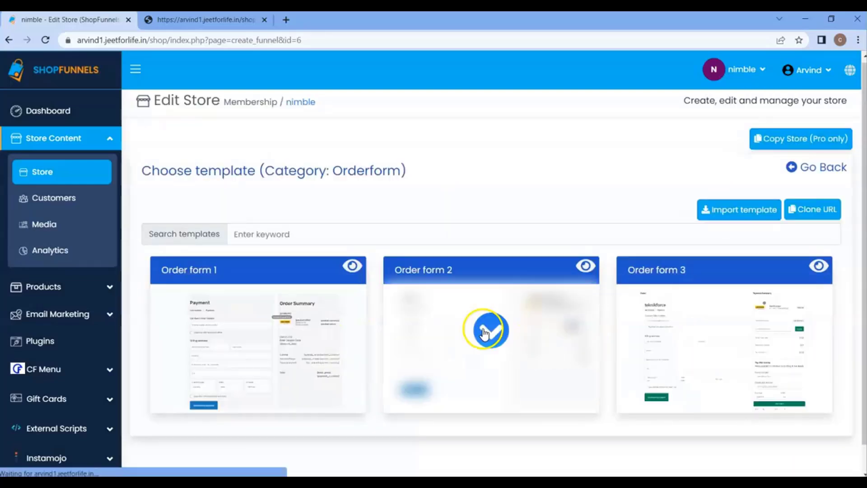
left_click(805, 170)
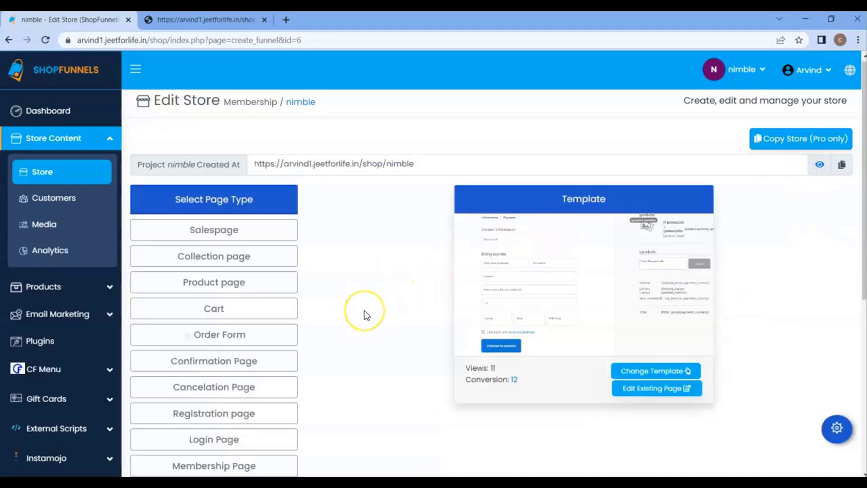
scroll(365, 314, "down", 7)
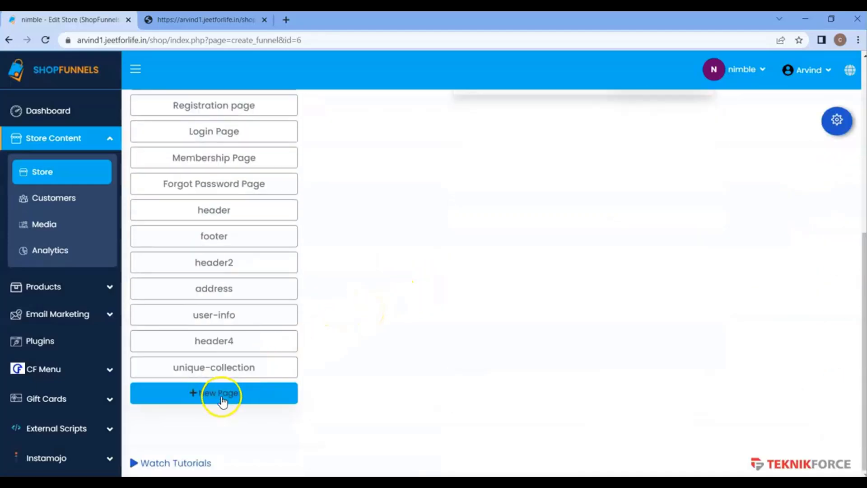
Add a new store page labelled order-form-two.
left_click(223, 401)
left_click(219, 394)
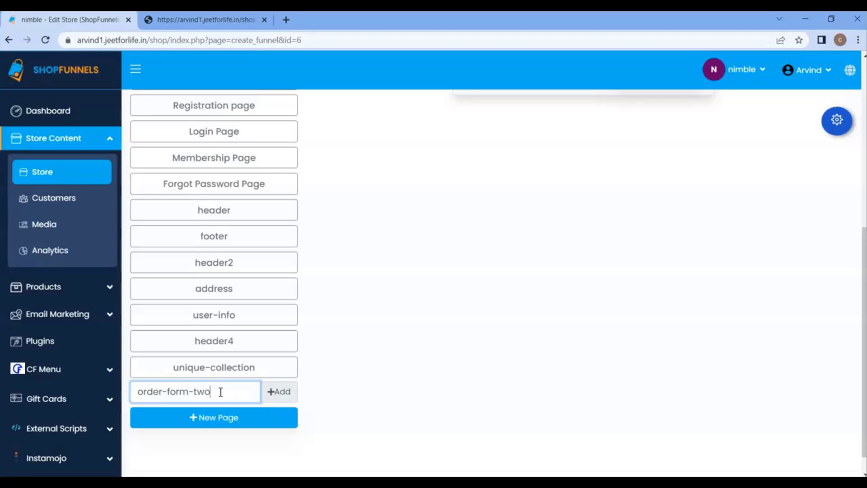
left_click(274, 391)
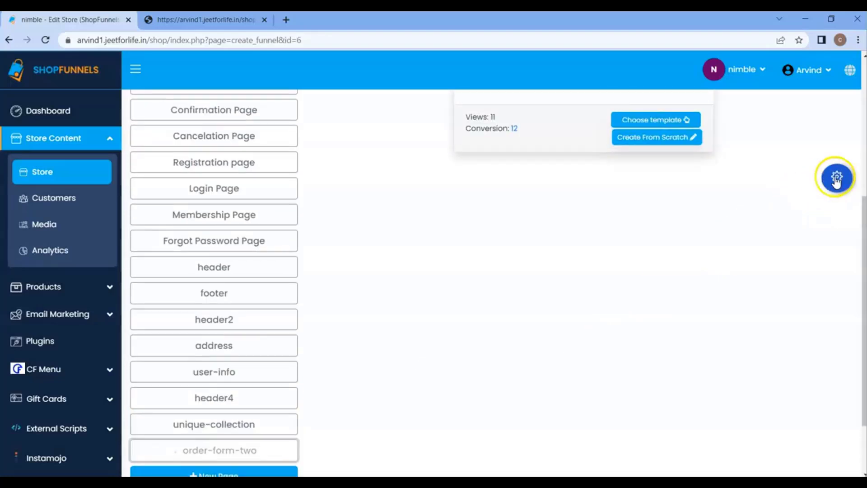
Set the new page's category to Order form, save the settings, and return to the page list.
left_click(836, 177)
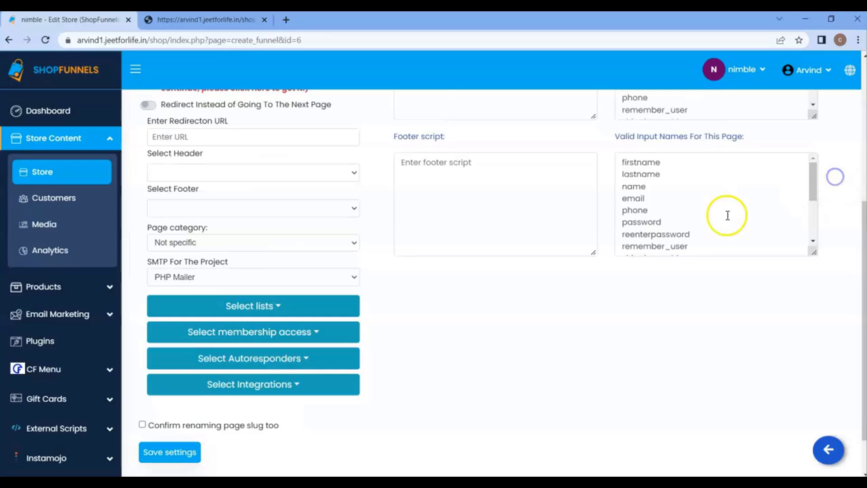
left_click(195, 248)
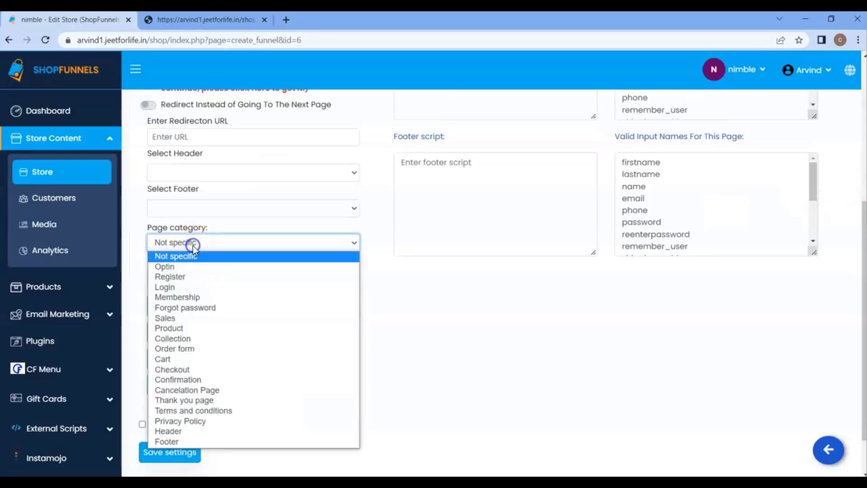
left_click(180, 350)
scroll(189, 356, "down", 1)
left_click(181, 397)
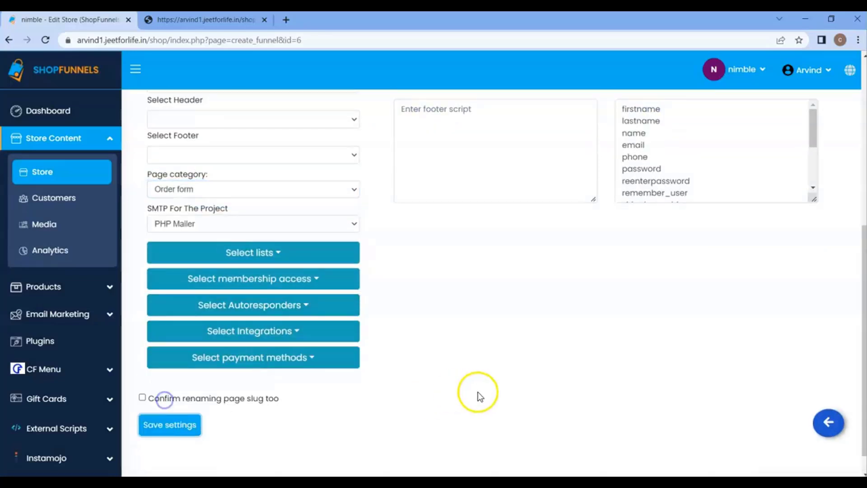
left_click(173, 426)
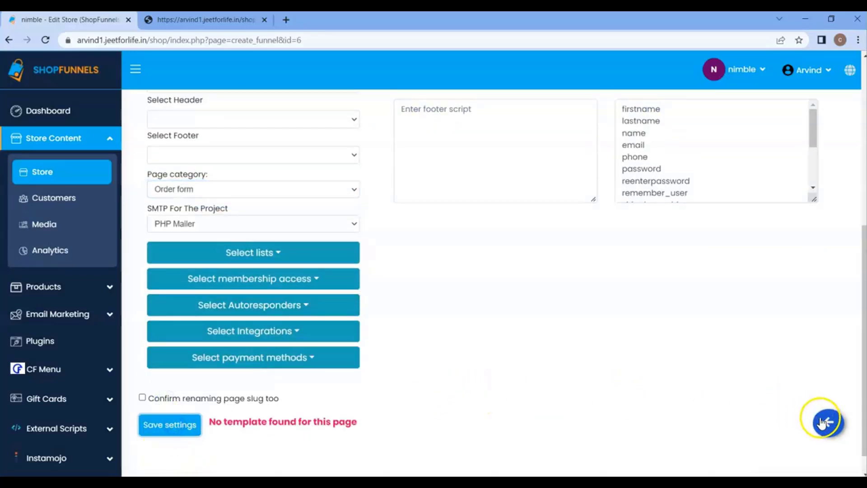
left_click(824, 422)
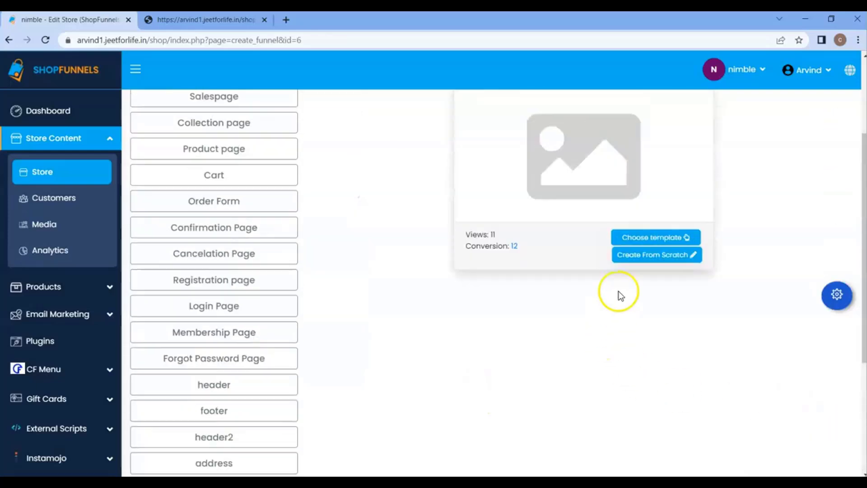
Select the Order Form page type, create it from scratch, and open it in the builder.
left_click(638, 237)
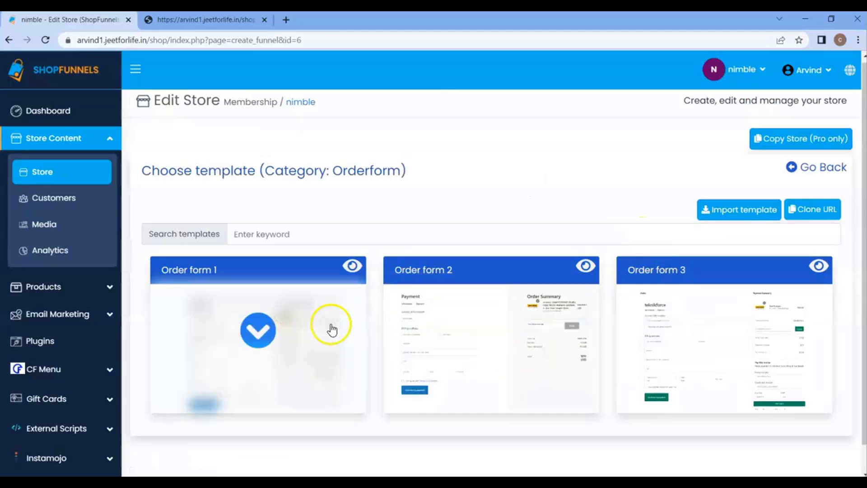
left_click(831, 174)
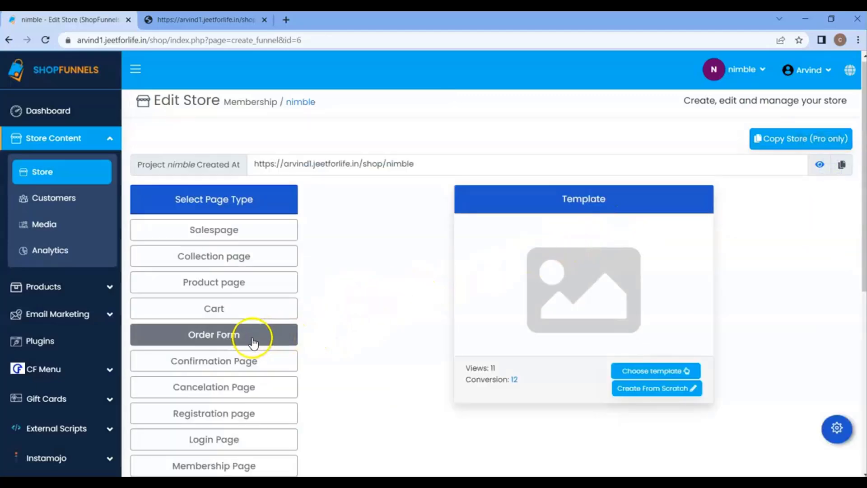
left_click(237, 342)
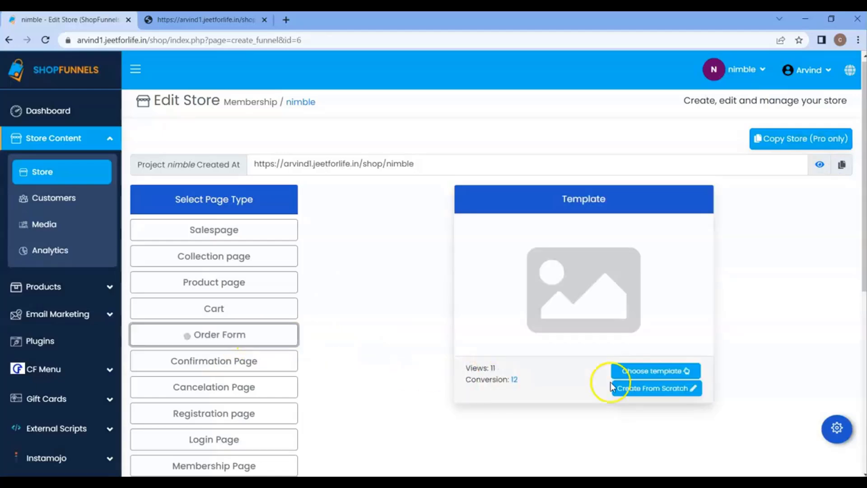
left_click(675, 392)
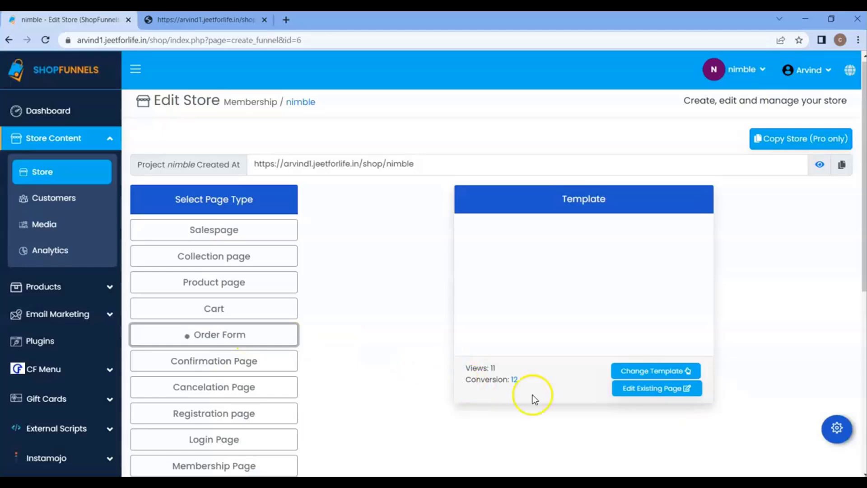
left_click(650, 389)
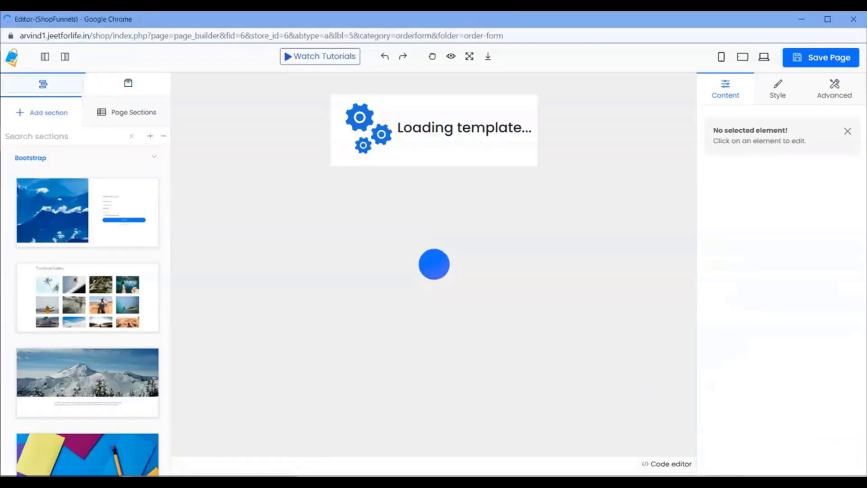
Rename the Contact information heading to 'Contact Email'.
scroll(517, 253, "down", 5)
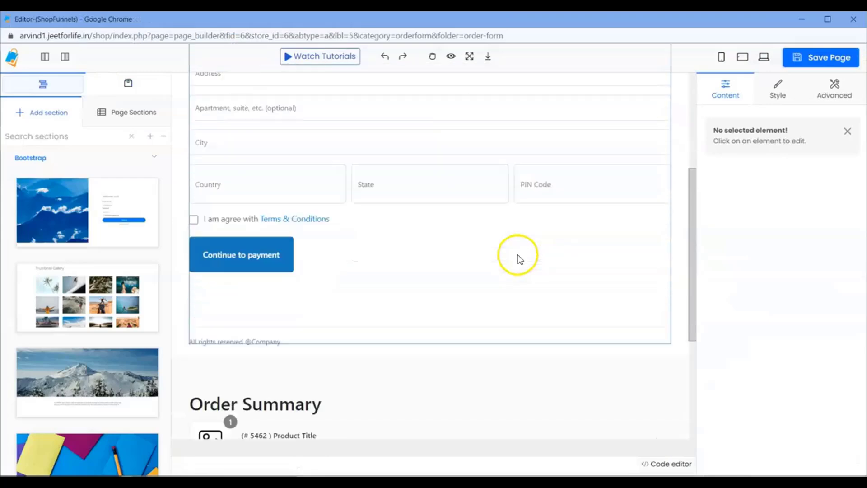
scroll(518, 256, "up", 5)
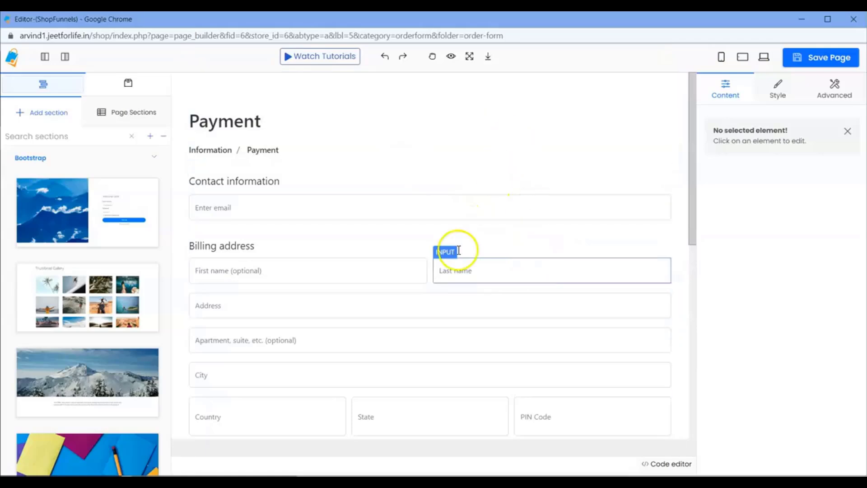
left_click(273, 149)
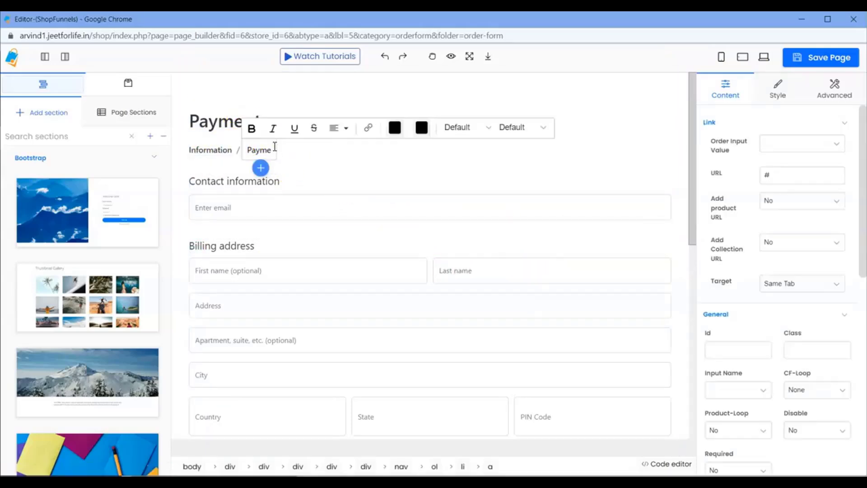
double_click(234, 186)
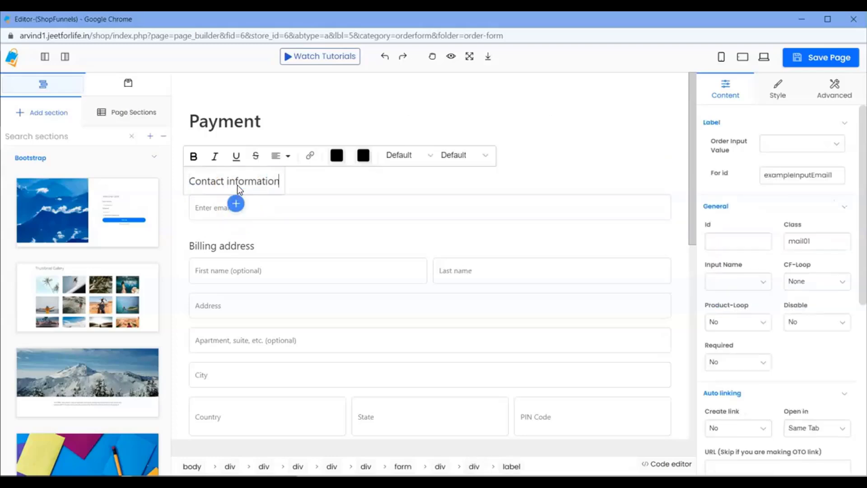
key("BackSpace")
key("BackSpace")
type("Email")
key("ctrl+a")
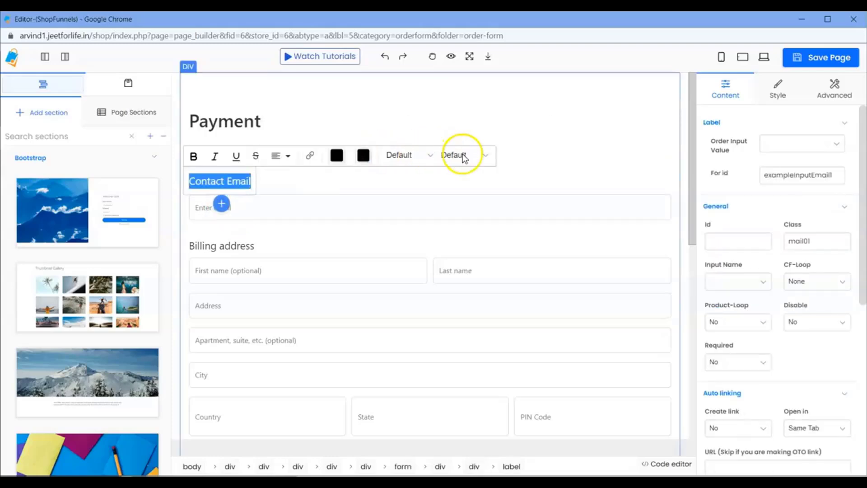
Style the Contact Email label in the Bellota font with a blue colour.
left_click(461, 155)
scroll(476, 211, "down", 15)
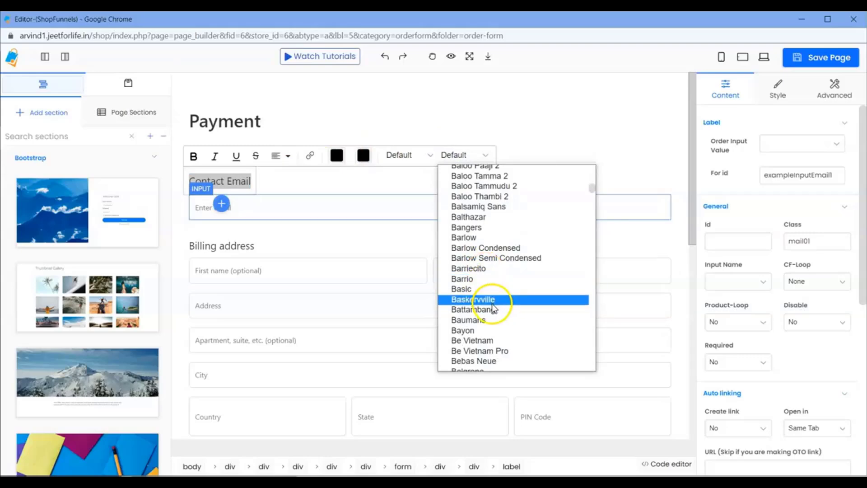
left_click(491, 300)
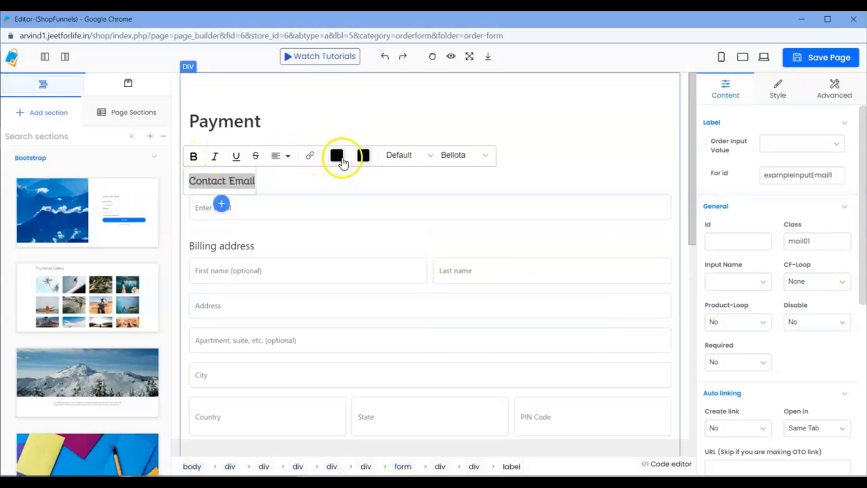
left_click(364, 156)
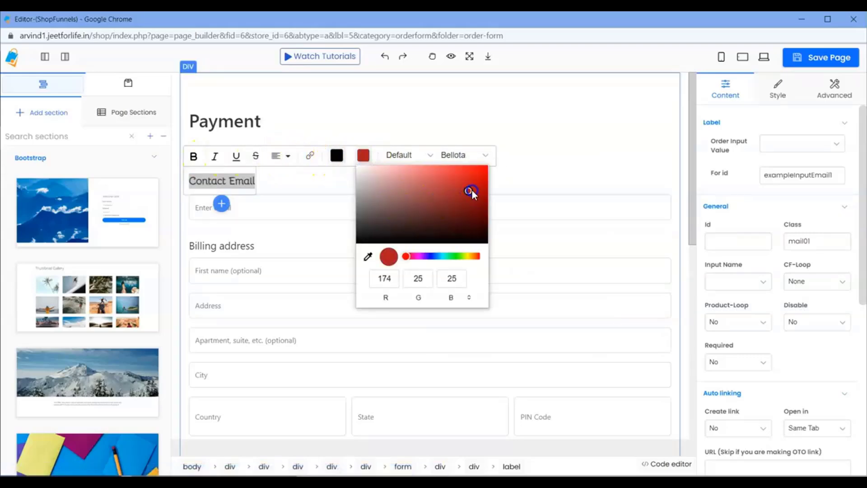
left_click_drag(429, 257, 435, 256)
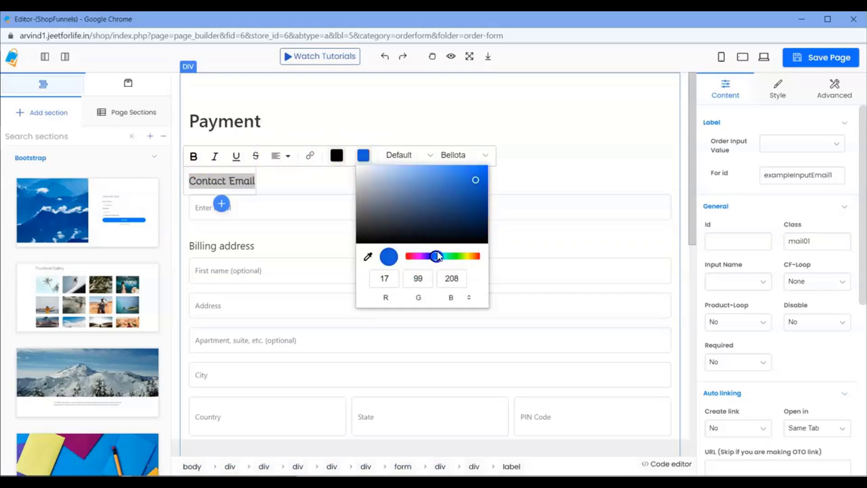
left_click(524, 176)
left_click(437, 205)
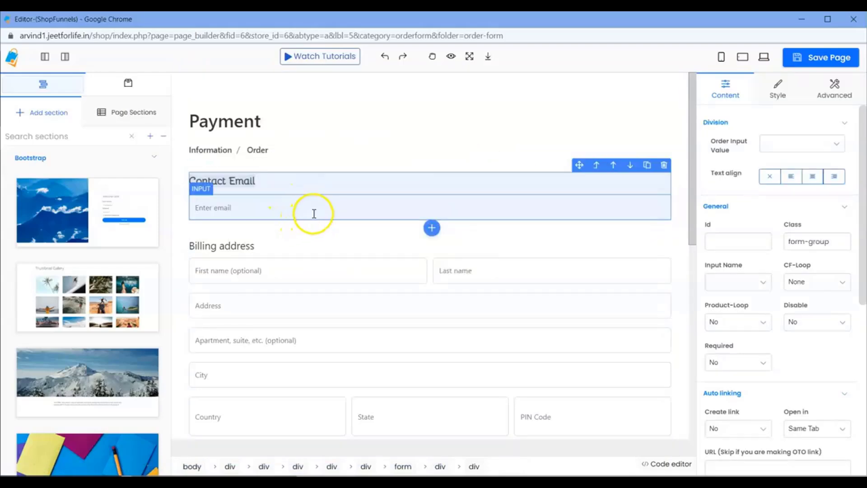
Set the email input's Order Input Value to 'email' and save the page.
left_click(277, 210)
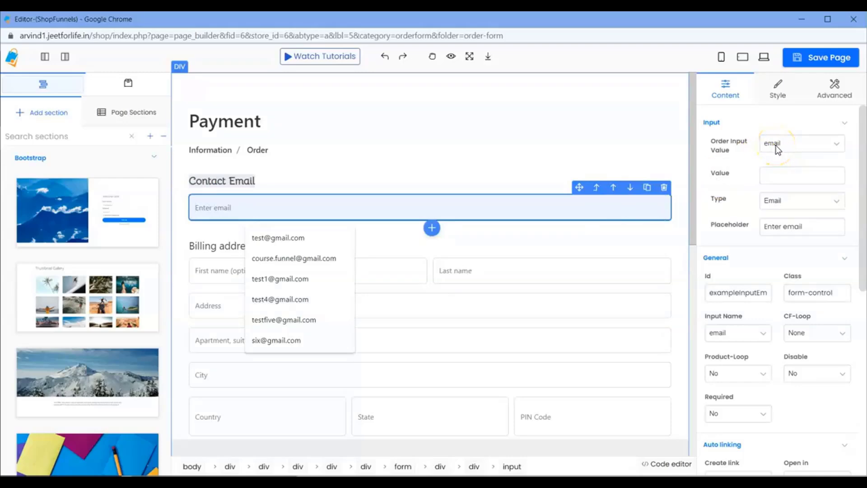
left_click(810, 63)
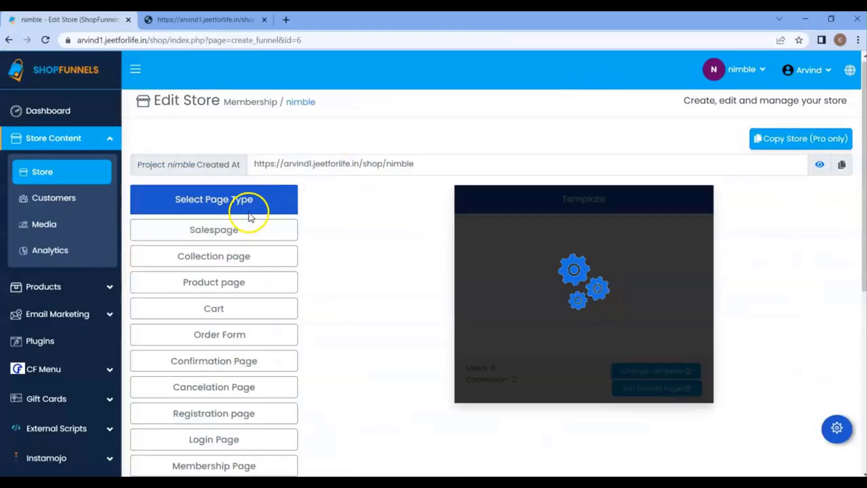
Open the live store and Buy Now on the STOP kurta.
left_click(248, 226)
left_click(271, 190)
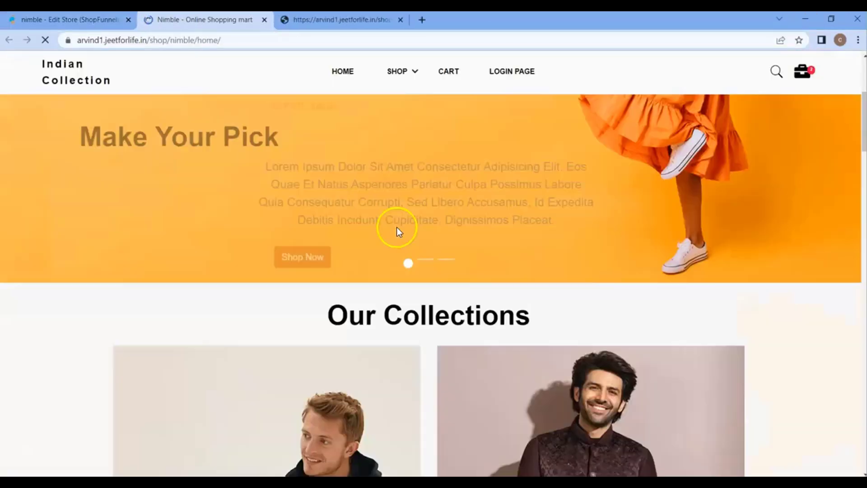
scroll(396, 227, "down", 10)
scroll(374, 226, "up", 1)
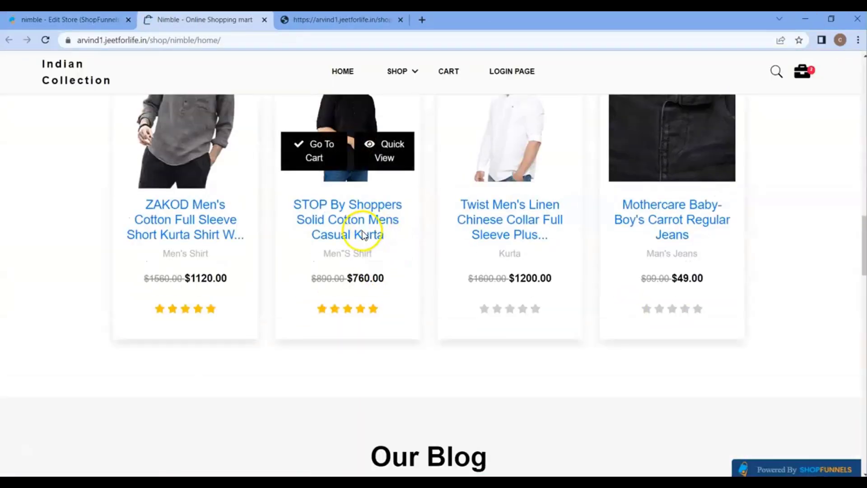
left_click(387, 196)
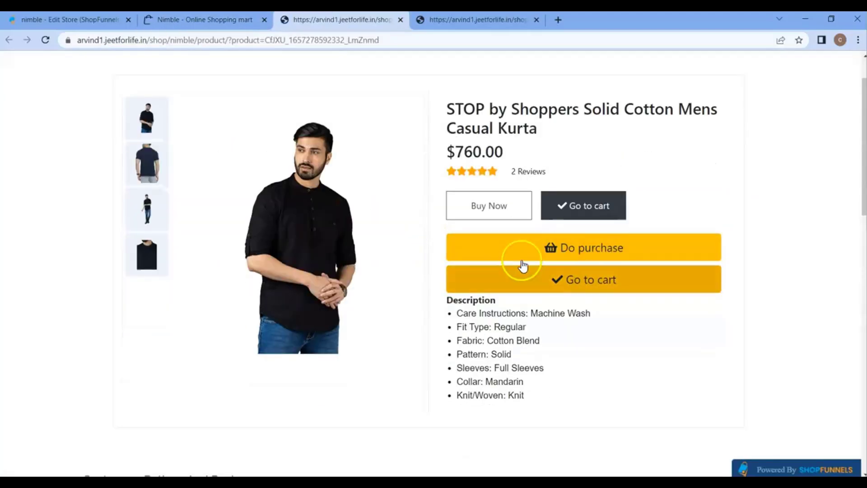
left_click(488, 205)
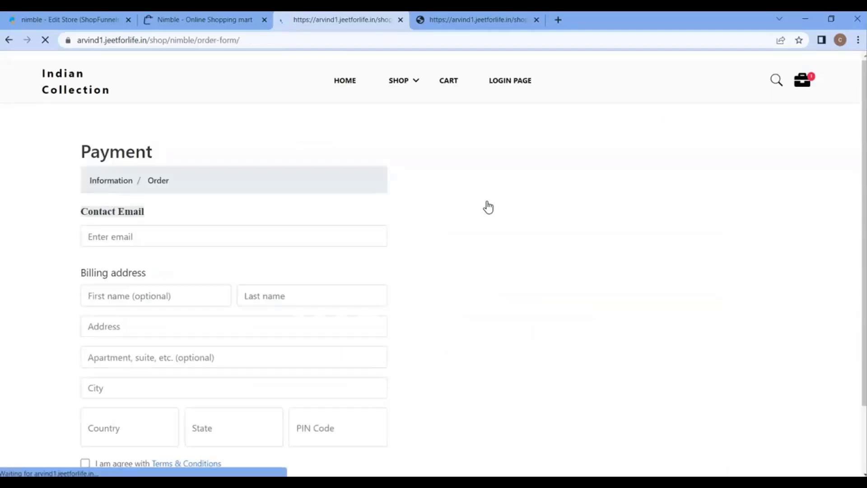
Check the Contact Email field on the order form, then return to the Edit Store tab.
left_click(181, 242)
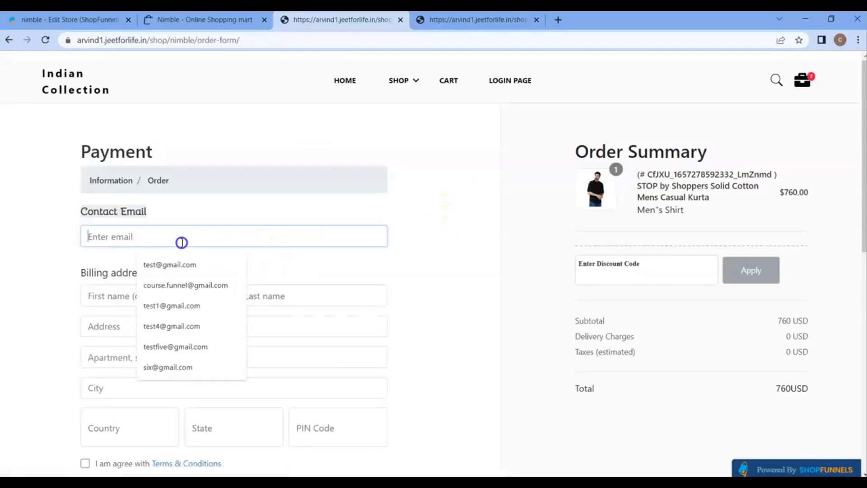
left_click(101, 253)
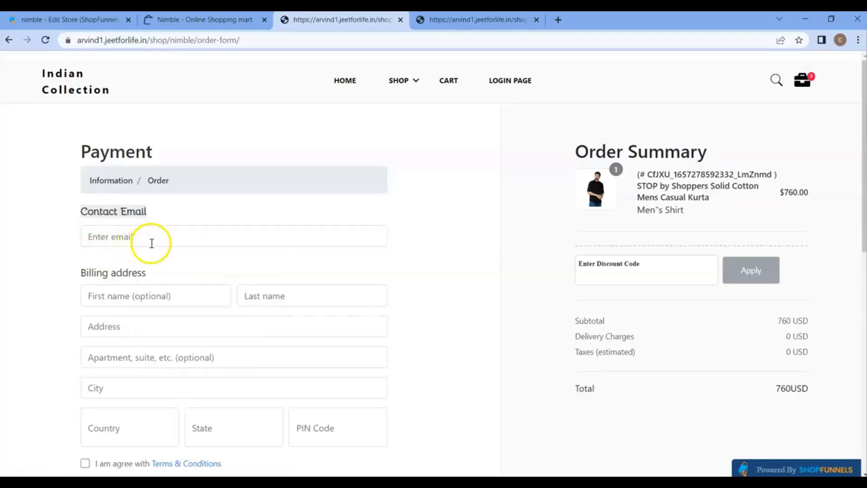
left_click(197, 243)
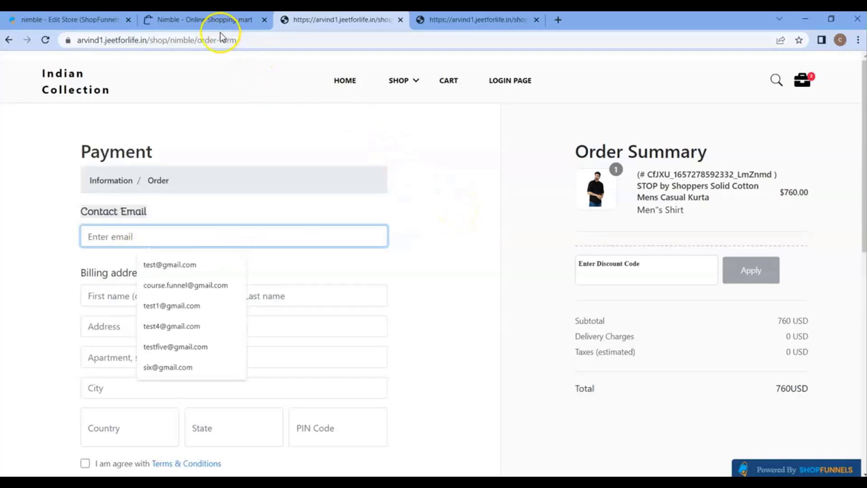
left_click(194, 20)
left_click(115, 25)
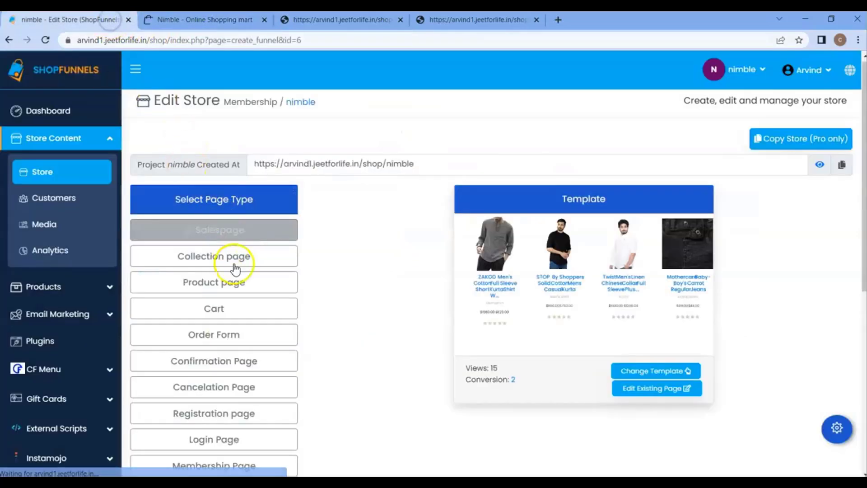
Visit the store's Login Page in a new tab.
scroll(240, 275, "down", 4)
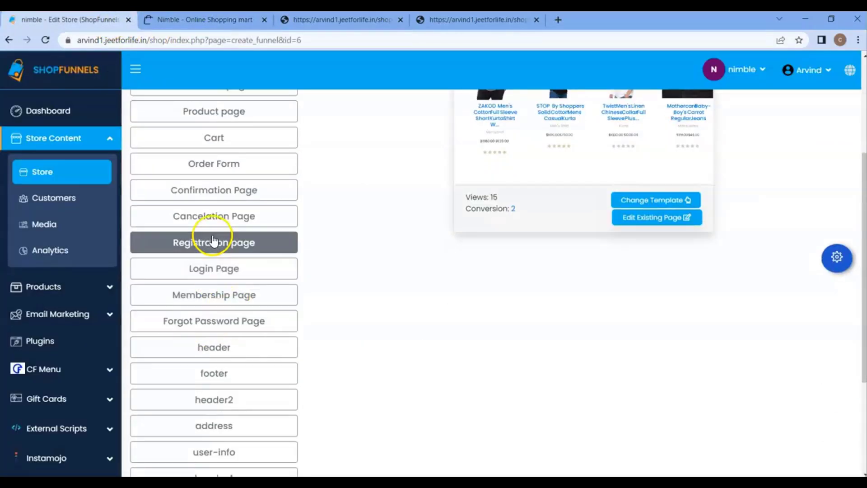
left_click(222, 270)
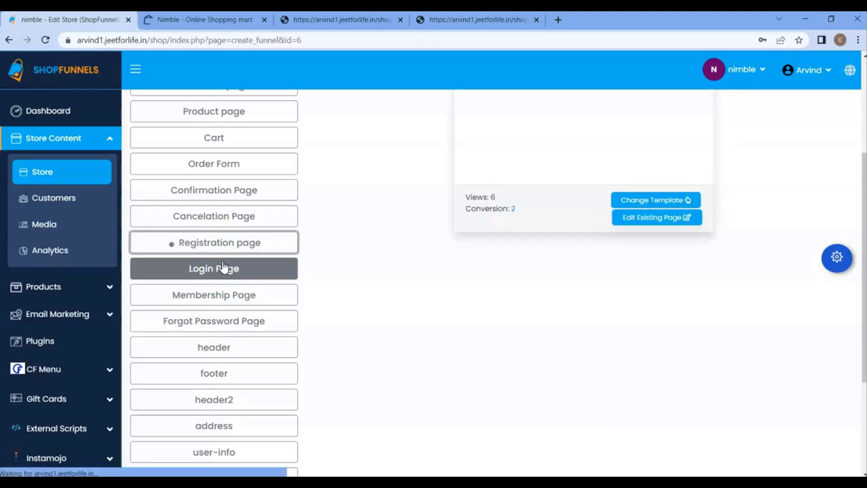
right_click(231, 268)
left_click(271, 228)
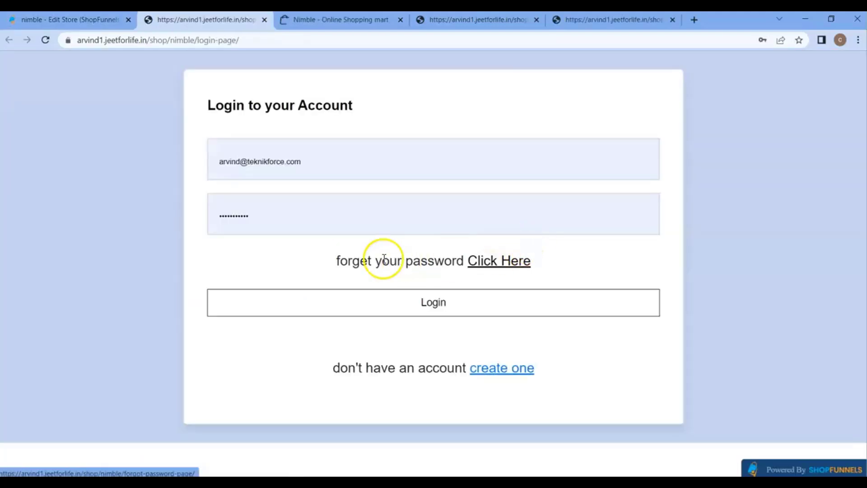
Log in to the customer account, decline the password update, and go to the product tab.
left_click(437, 307)
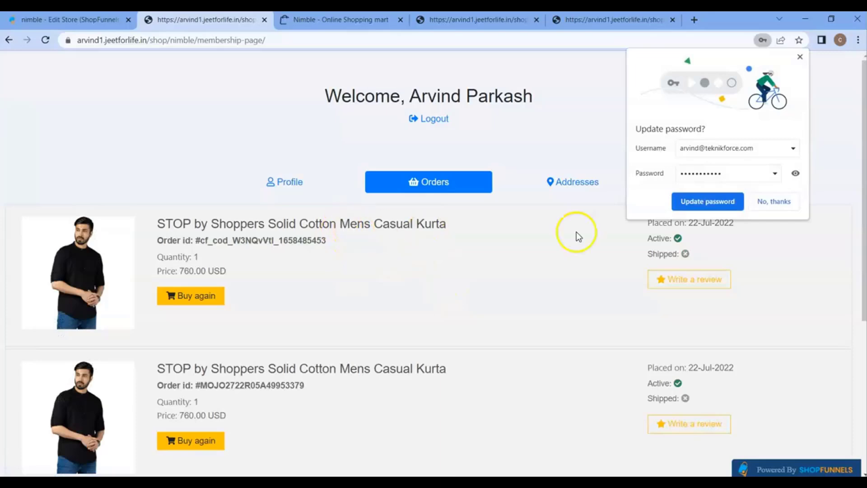
left_click(774, 200)
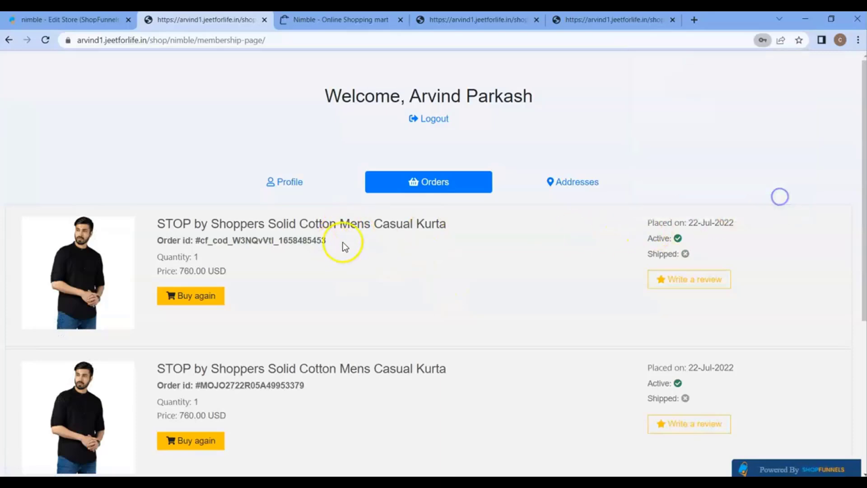
scroll(397, 244, "down", 5)
scroll(400, 240, "up", 5)
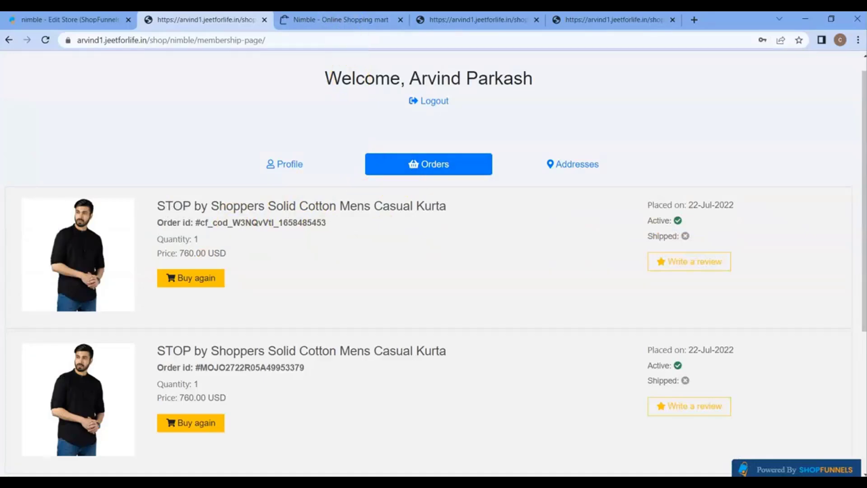
left_click(367, 23)
Open the Twist linen kurta's product page and Buy Now.
mouse_move(536, 242)
left_click(543, 192)
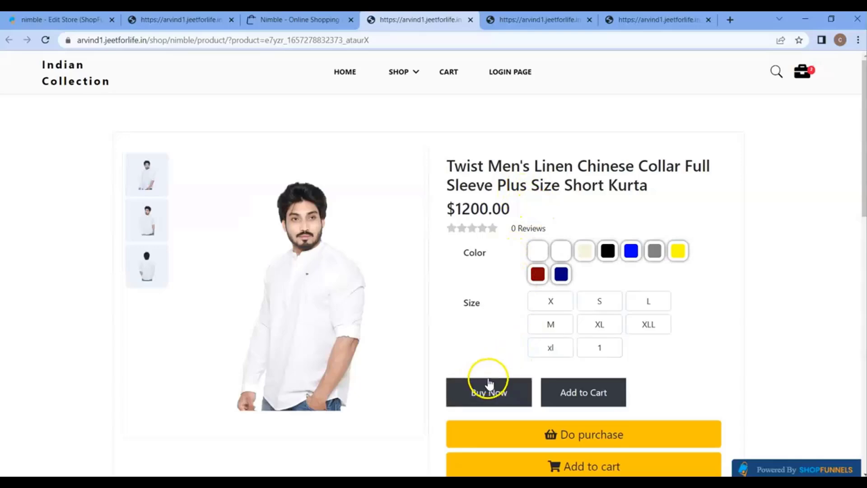
scroll(488, 382, "down", 1)
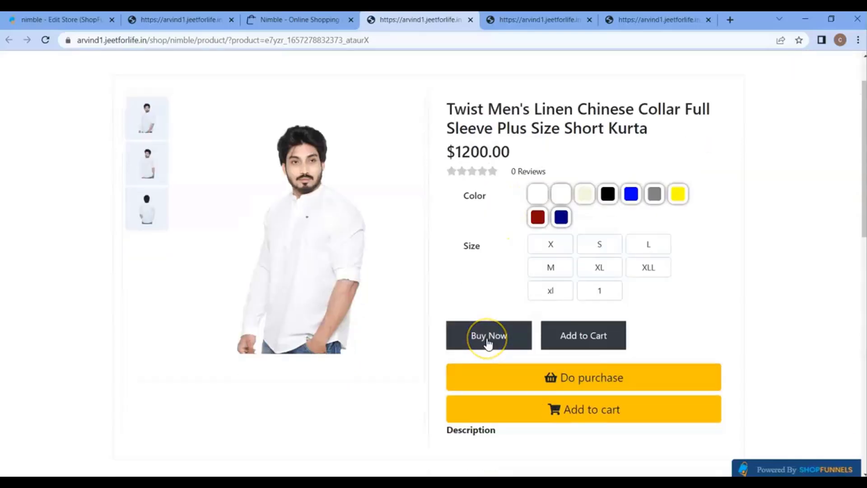
left_click(488, 339)
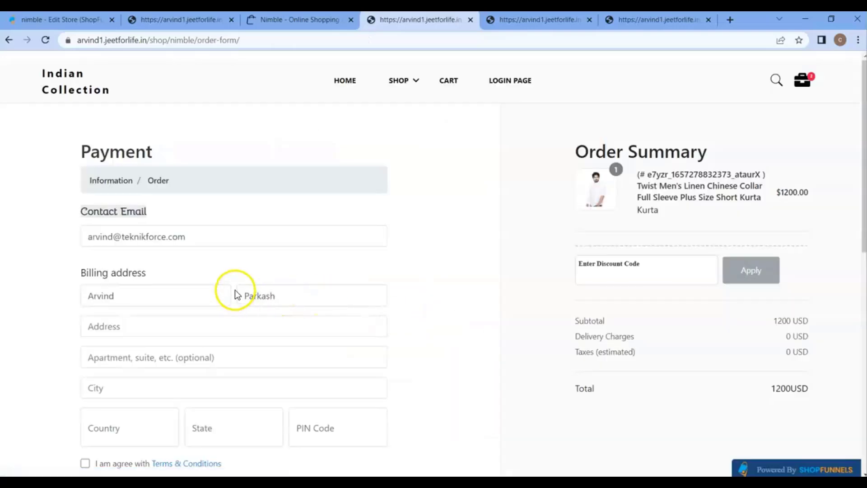
Check the autofilled email and billing name on the order form.
left_click_drag(93, 236, 196, 235)
left_click_drag(100, 294, 120, 295)
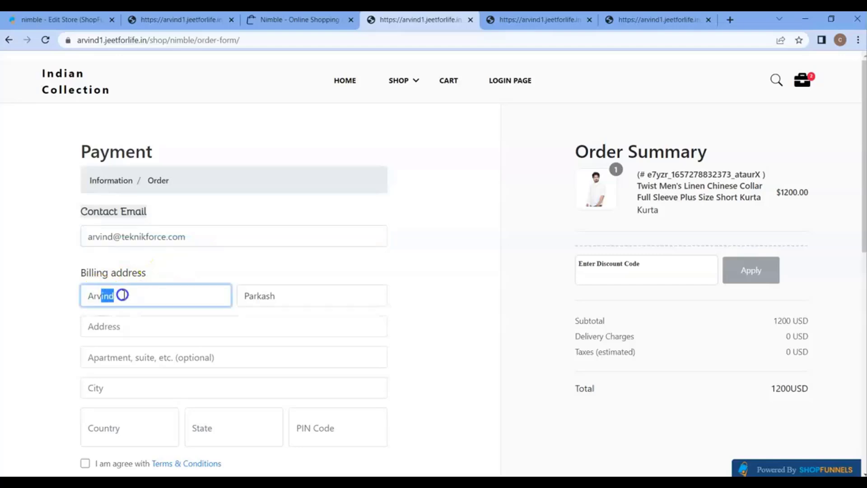
left_click(153, 328)
scroll(202, 355, "down", 3)
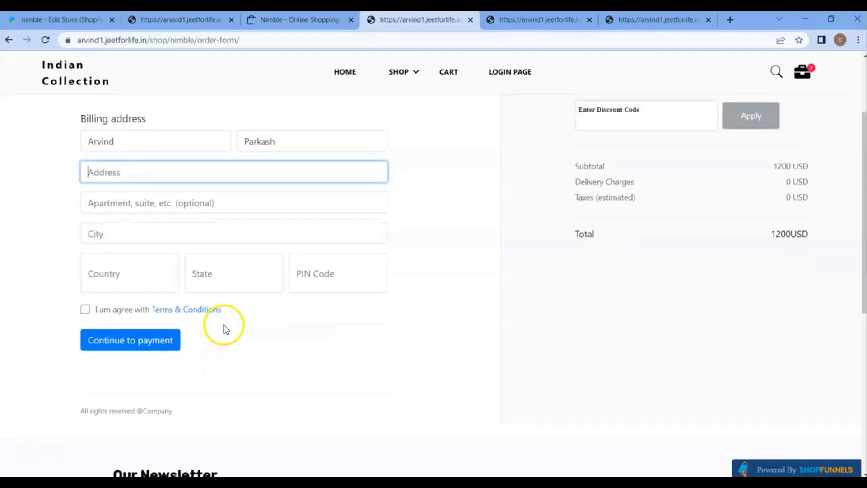
scroll(224, 324, "up", 3)
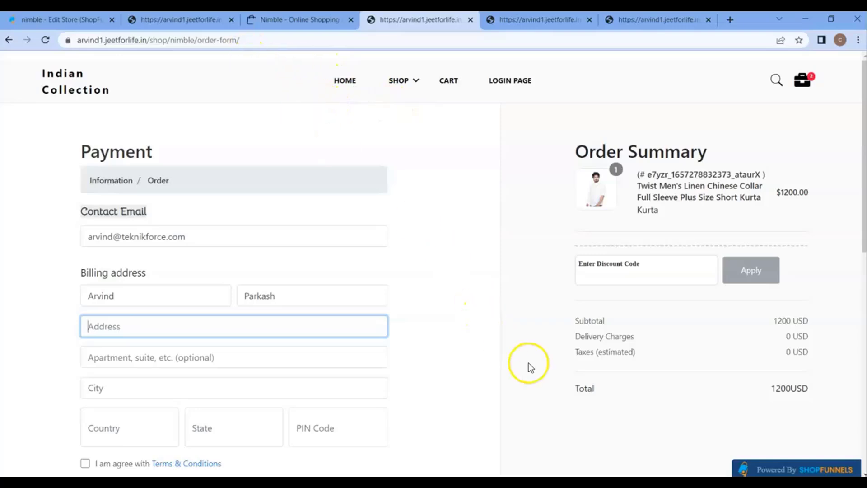
In the editor, confirm the email input's Order Input Value is 'email', then return to the live order form.
left_click(635, 422)
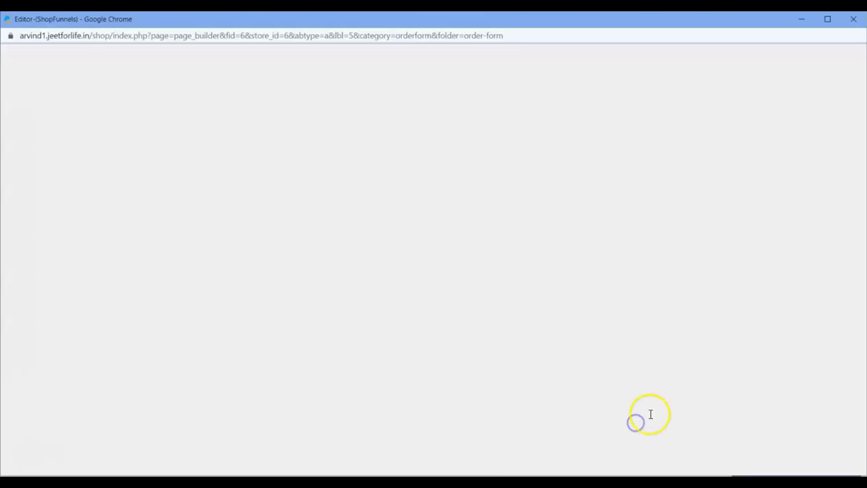
left_click(261, 217)
left_click(256, 208)
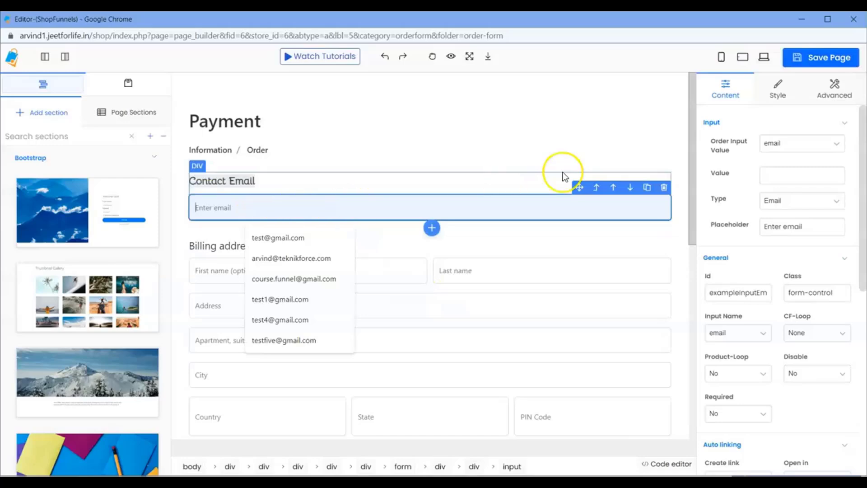
left_click(779, 148)
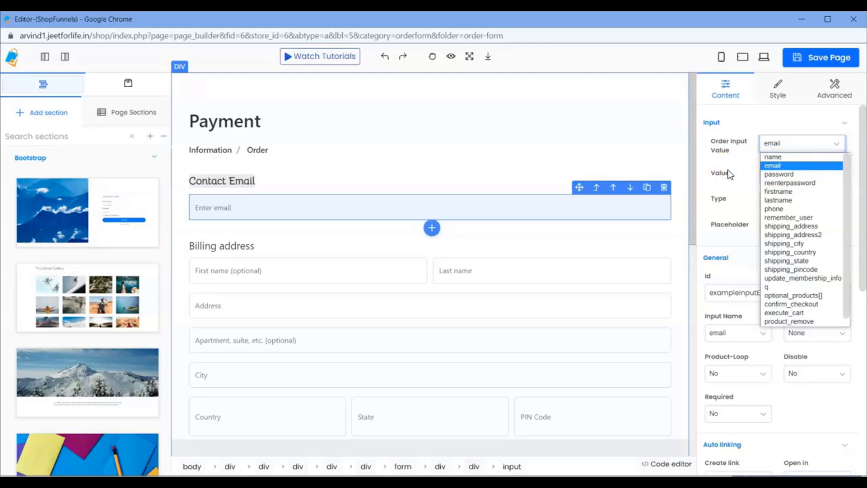
left_click(567, 482)
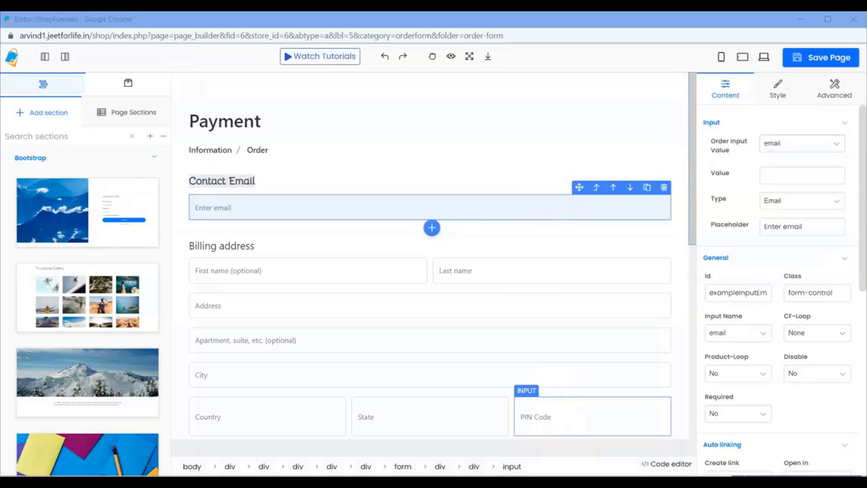
left_click(567, 457)
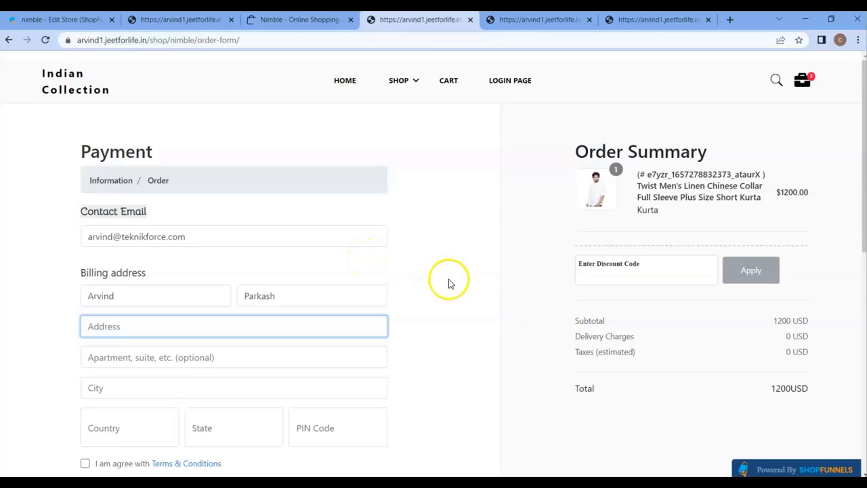
Fill in the billing address with India and state 'Dlhie', enter the PIN code, and accept the terms.
scroll(451, 284, "down", 3)
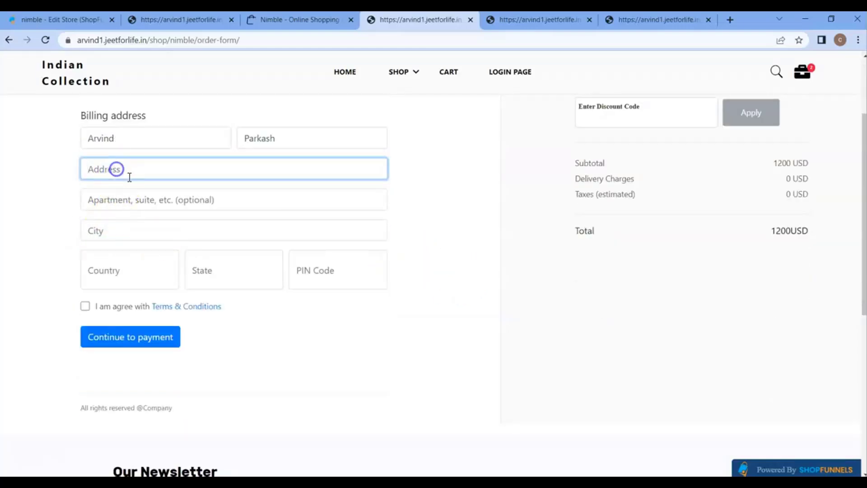
left_click(133, 205)
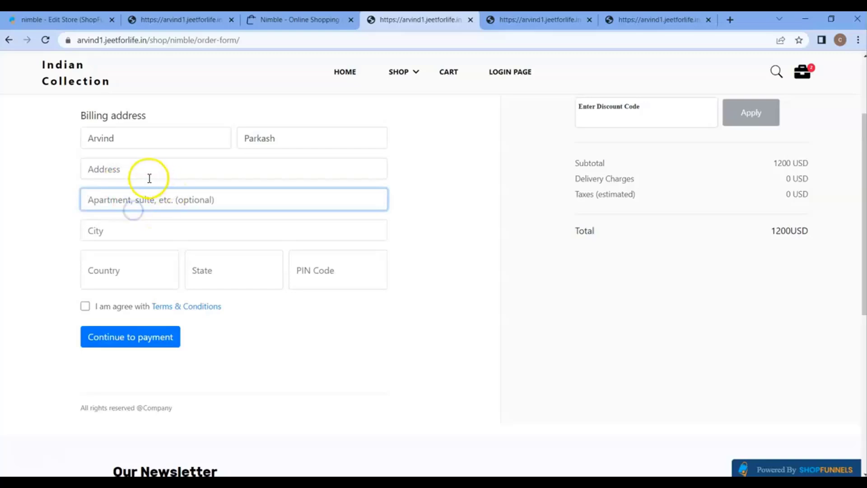
left_click(151, 176)
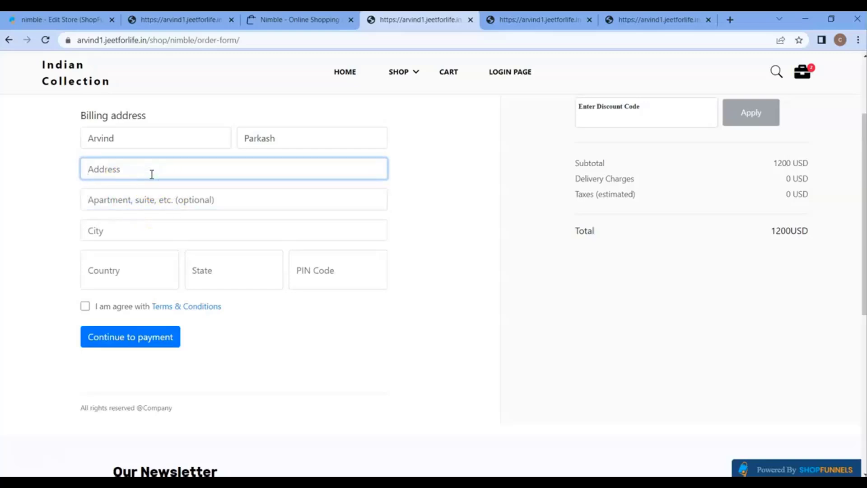
key("Tab")
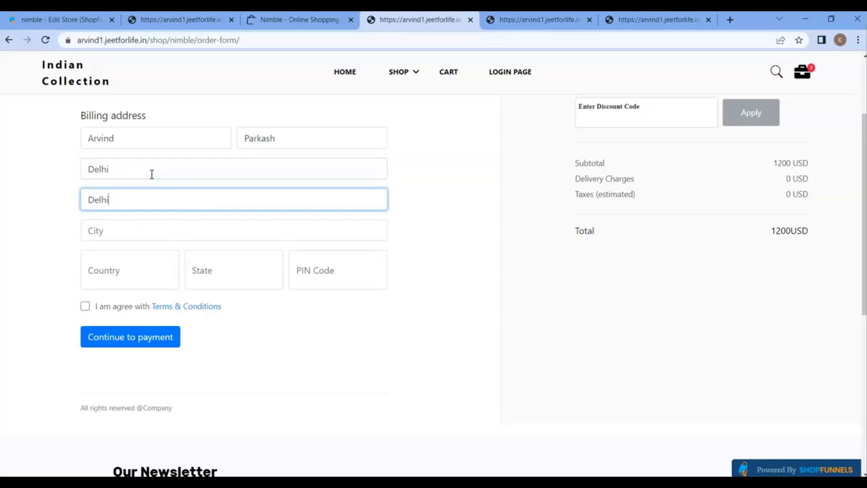
key("Tab")
key("Tab")
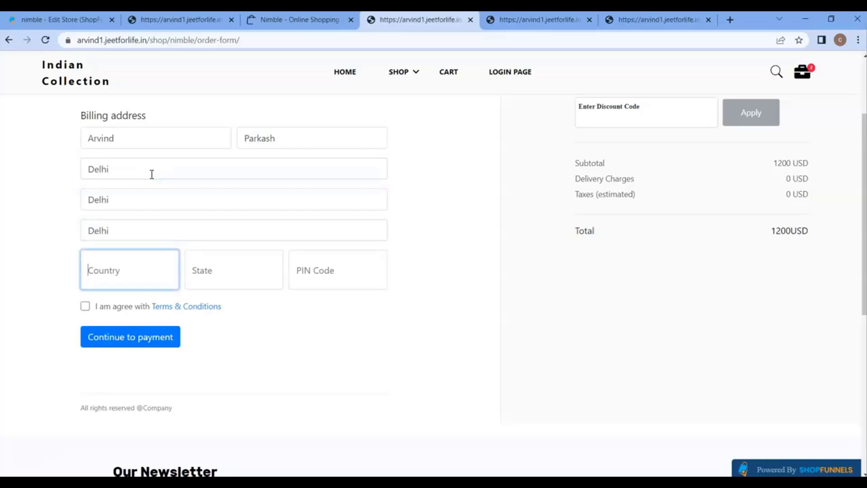
type("India")
left_click(225, 268)
type("Dlhie")
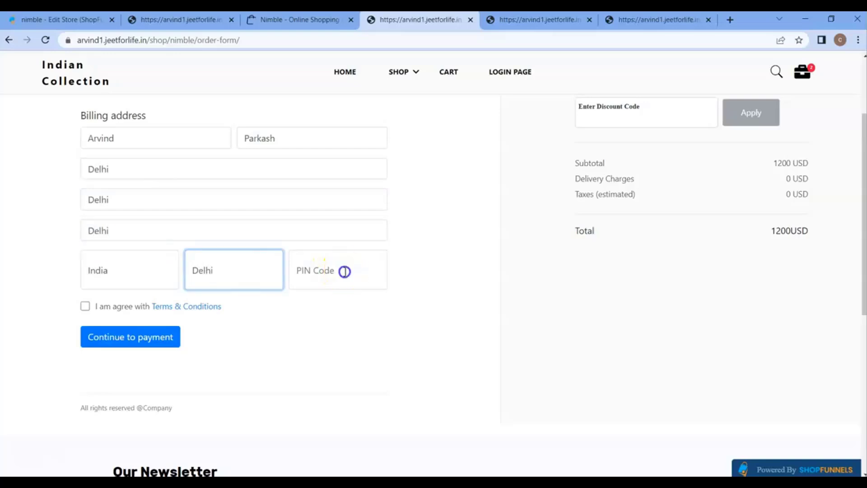
left_click(344, 272)
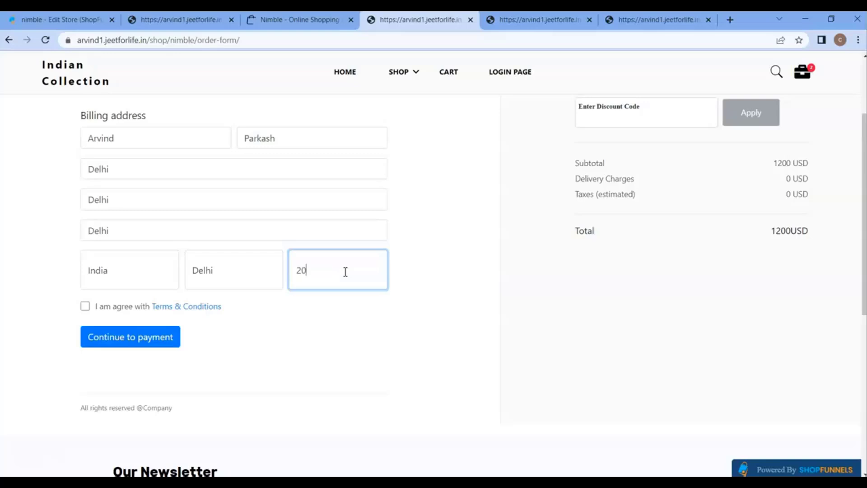
left_click(90, 307)
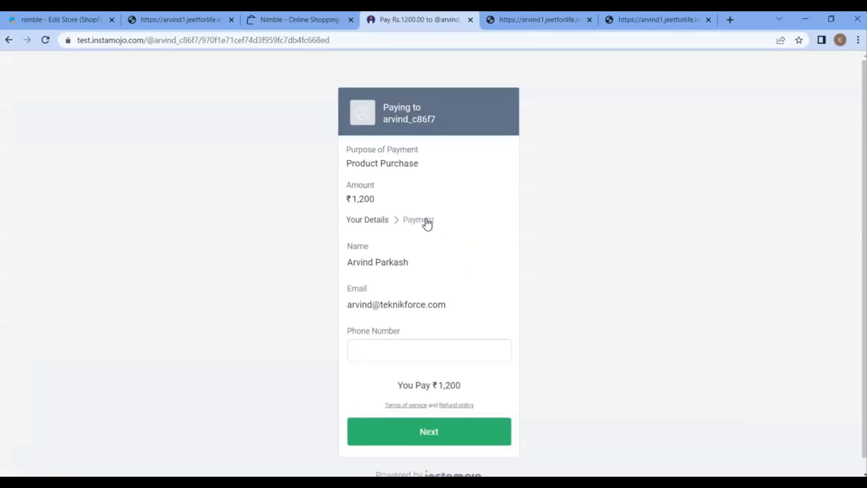
Enter the contact phone number and continue to the payment step.
left_click(407, 346)
type("8888888")
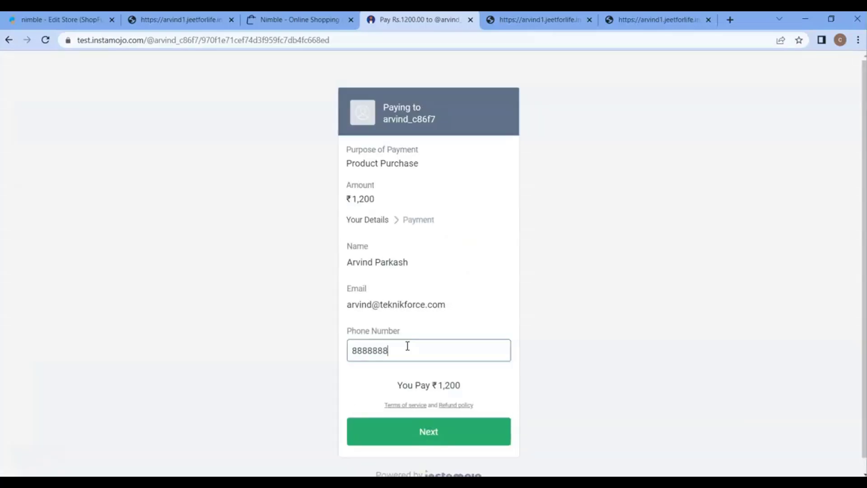
type("8")
left_click(430, 431)
Pay ₹1,200 with the test card and confirm it with the SecureCode password.
left_click(404, 289)
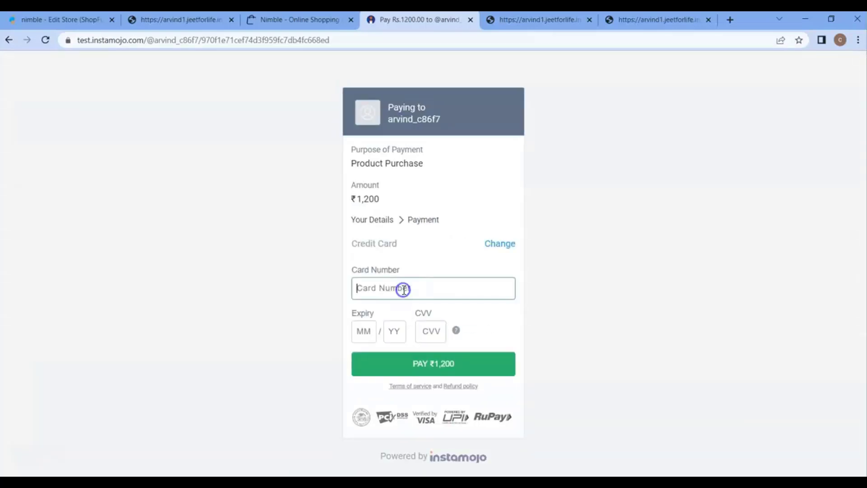
type("42424242424242424")
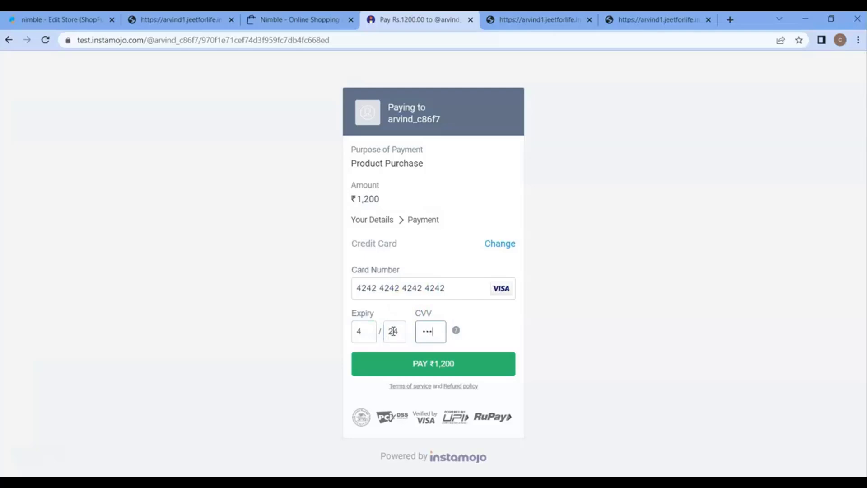
left_click(408, 364)
left_click(433, 289)
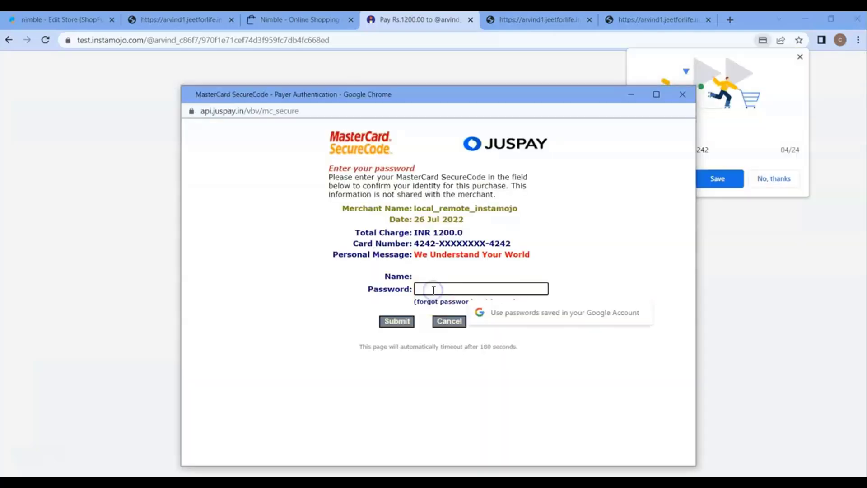
type("1234")
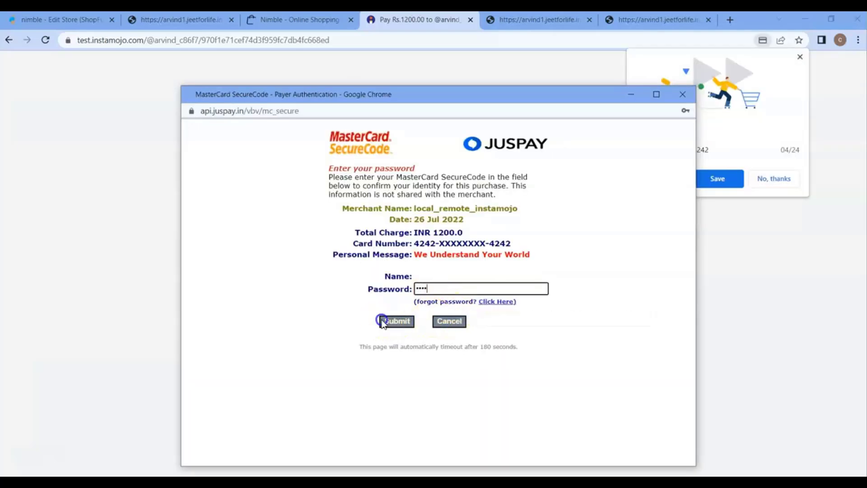
left_click(390, 321)
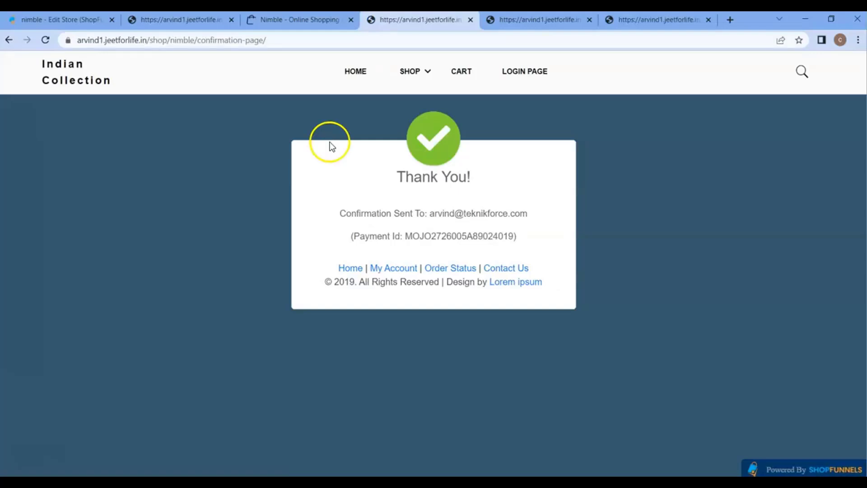
Open the ZAKOD men's cotton kurta in the Nimble shop and choose Buy Now.
left_click(315, 20)
mouse_move(220, 219)
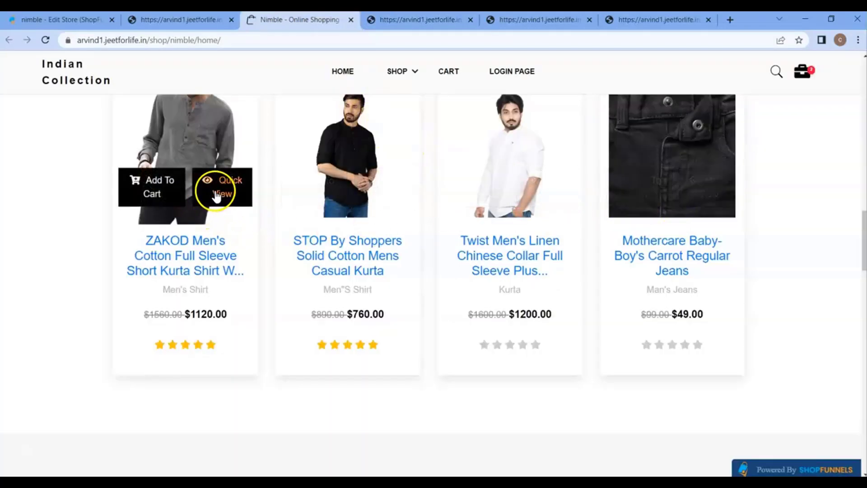
left_click(231, 192)
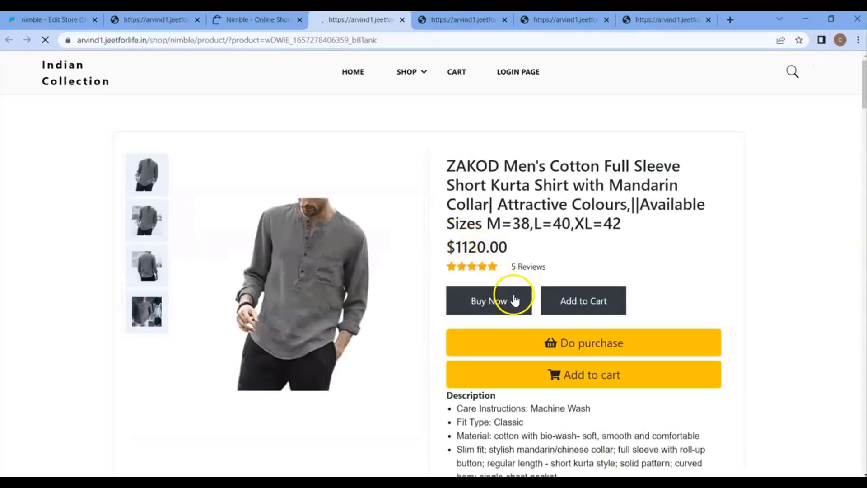
left_click(501, 304)
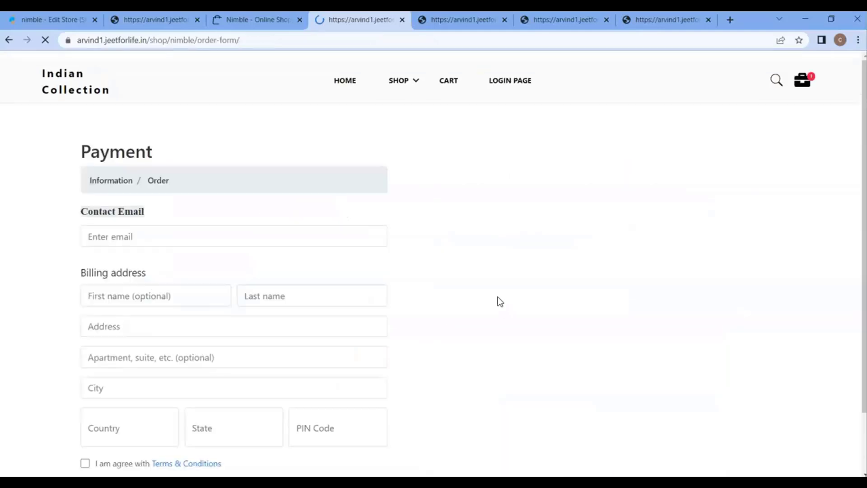
Check the prefilled Address, apartment and City fields, then return to the page-builder editor.
scroll(399, 286, "down", 5)
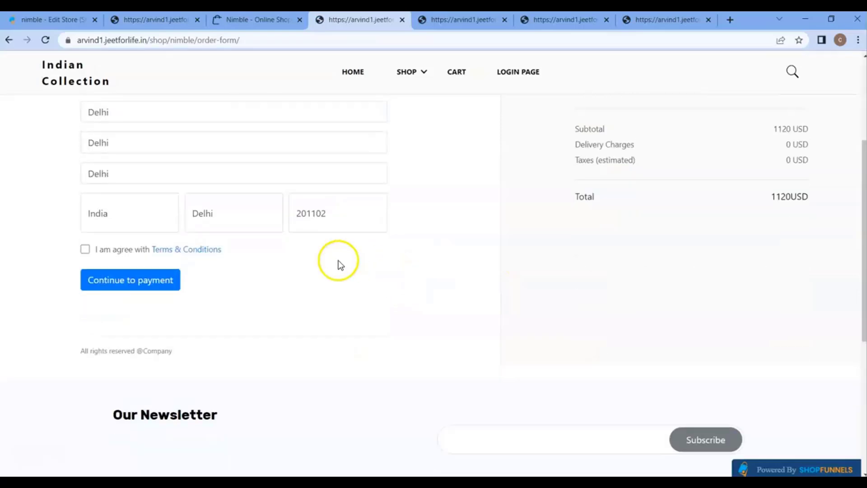
left_click(118, 122)
left_click(126, 142)
left_click(128, 167)
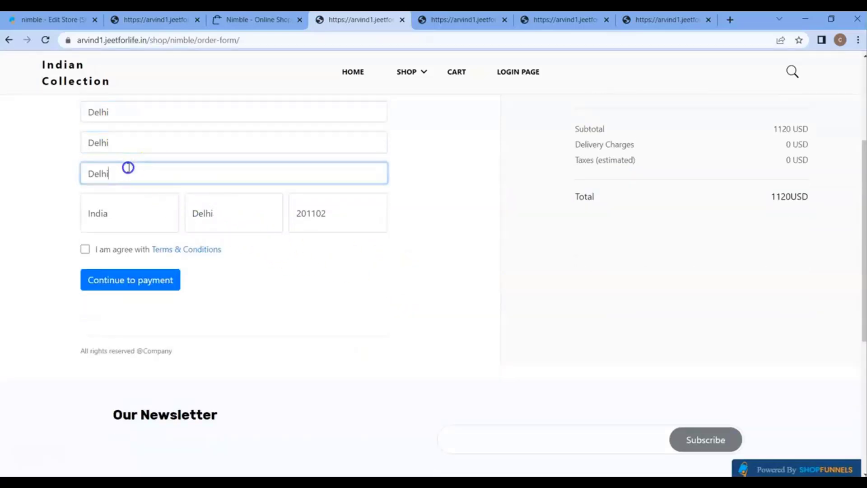
scroll(266, 192, "up", 1)
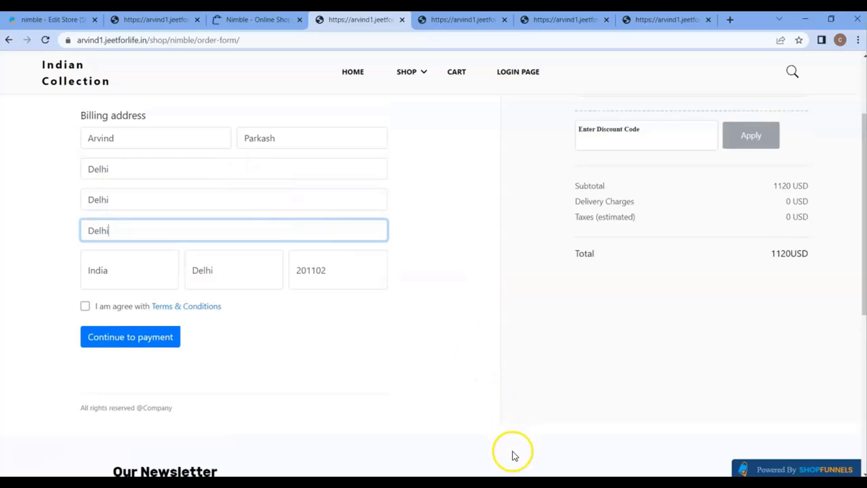
left_click(658, 429)
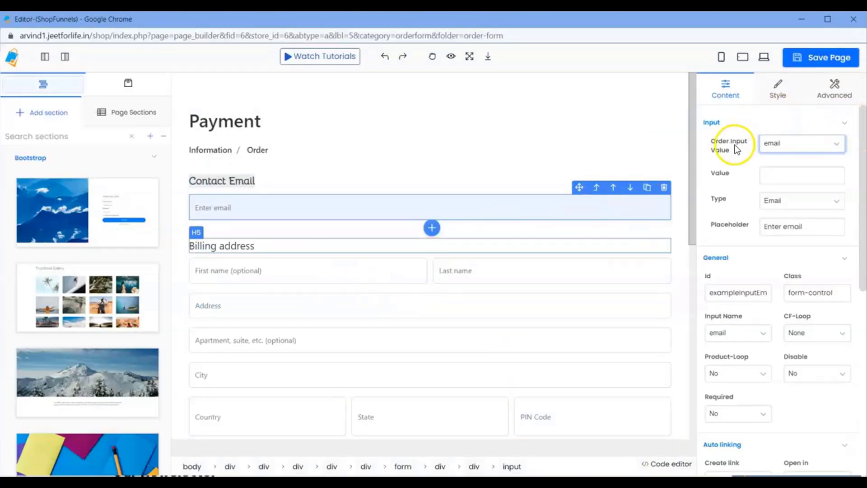
Inspect the First name, Last name, Address, Apartment and City inputs' mappings.
left_click(349, 272)
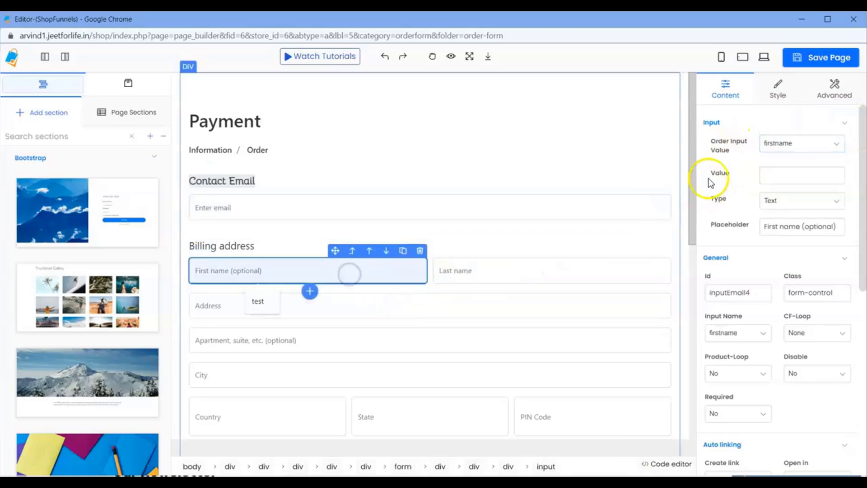
left_click(561, 271)
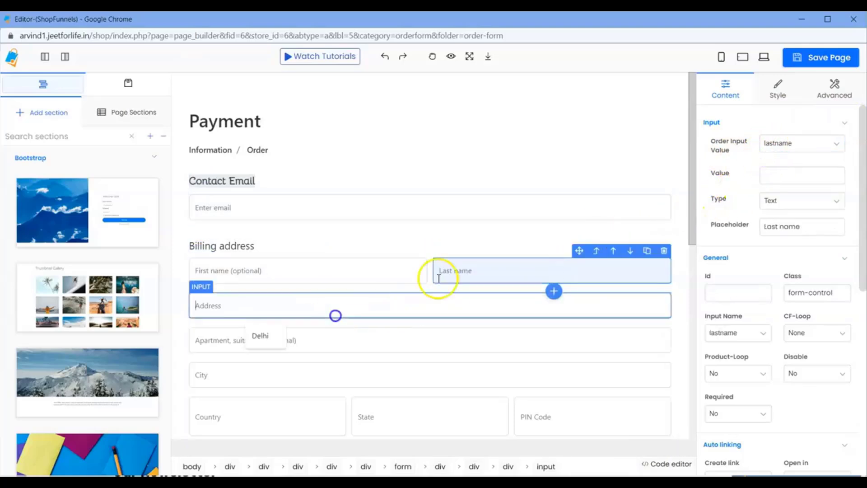
left_click(337, 312)
left_click(385, 338)
left_click(342, 375)
Inspect the Country, State and PIN Code inputs, then scroll down to Order Summary.
scroll(723, 197, "down", 2)
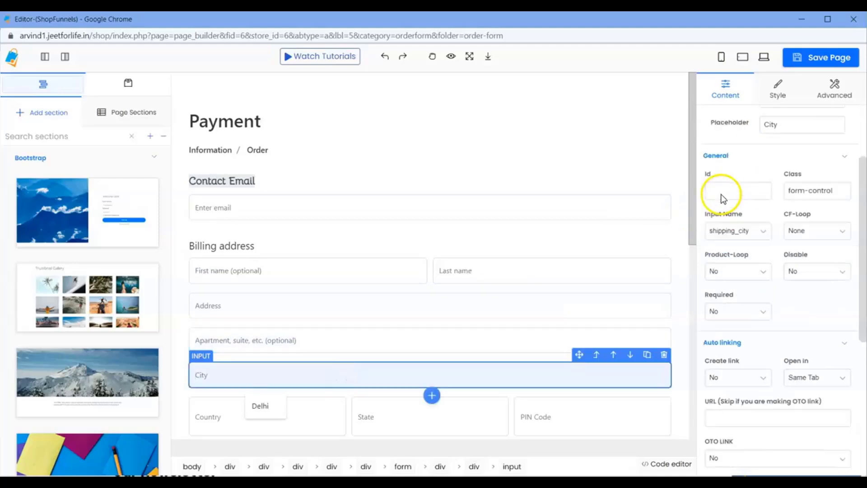
left_click(207, 424)
left_click(467, 415)
left_click(590, 414)
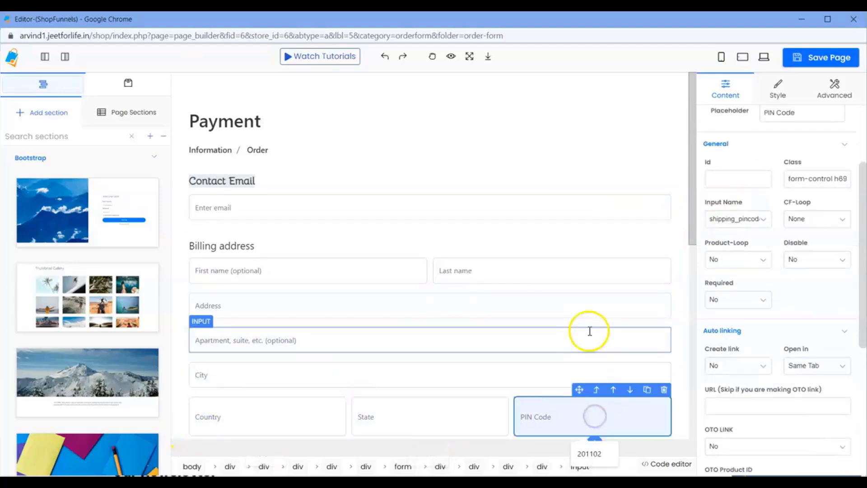
scroll(495, 289, "down", 5)
scroll(495, 289, "up", 5)
scroll(711, 217, "up", 3)
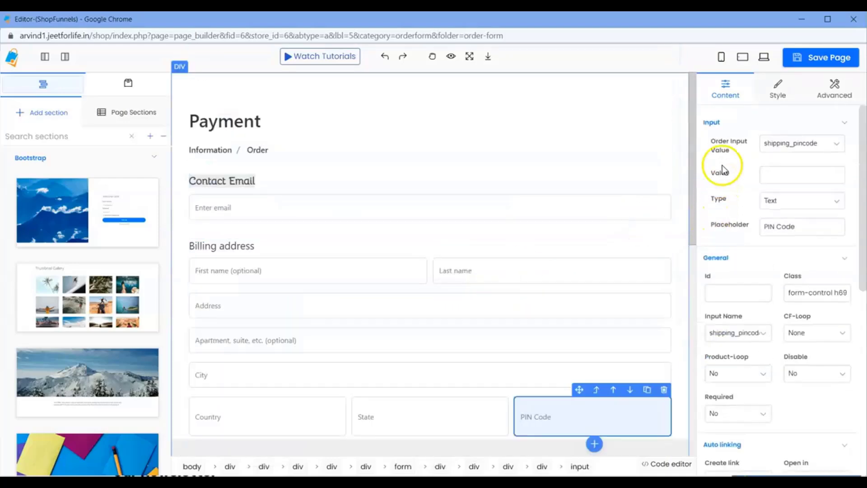
scroll(578, 251, "down", 9)
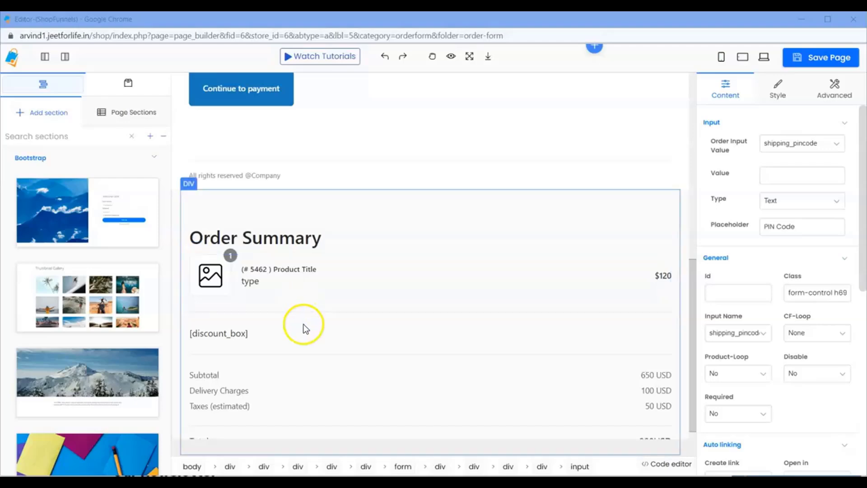
left_click(227, 338)
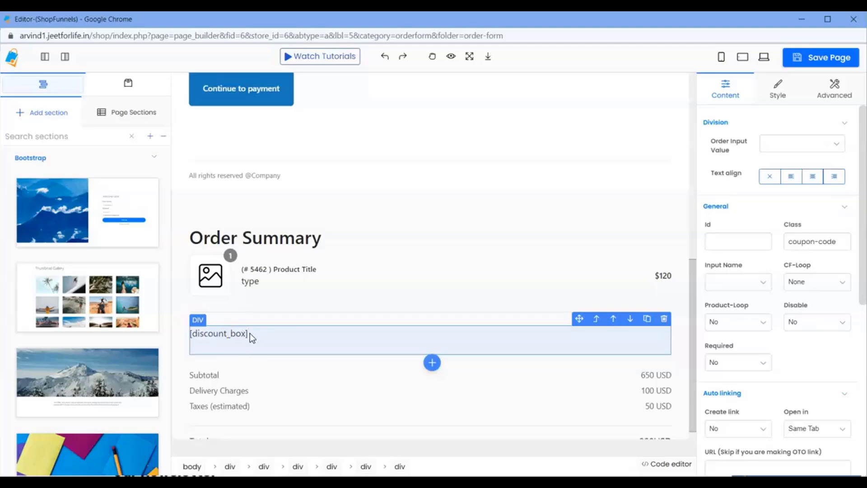
scroll(345, 323, "down", 1)
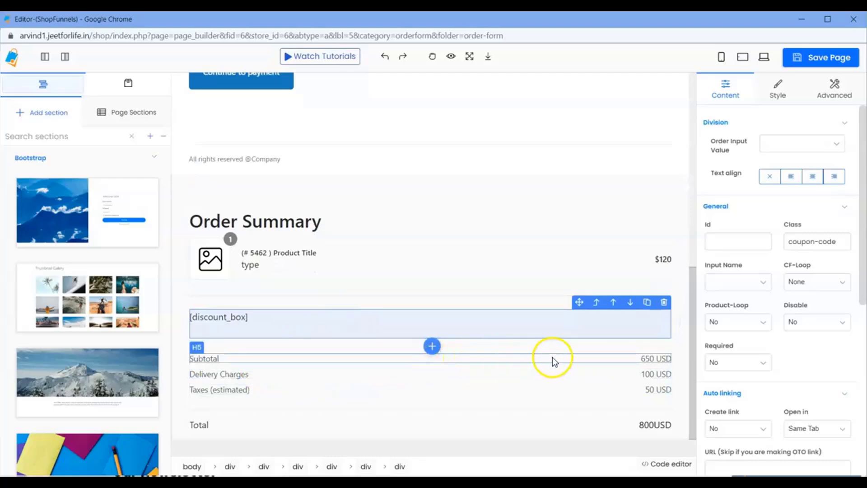
left_click(651, 359)
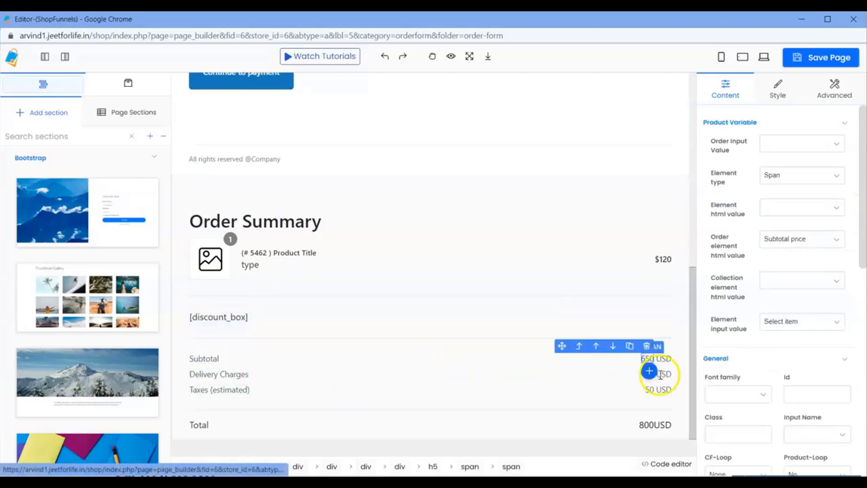
left_click(661, 374)
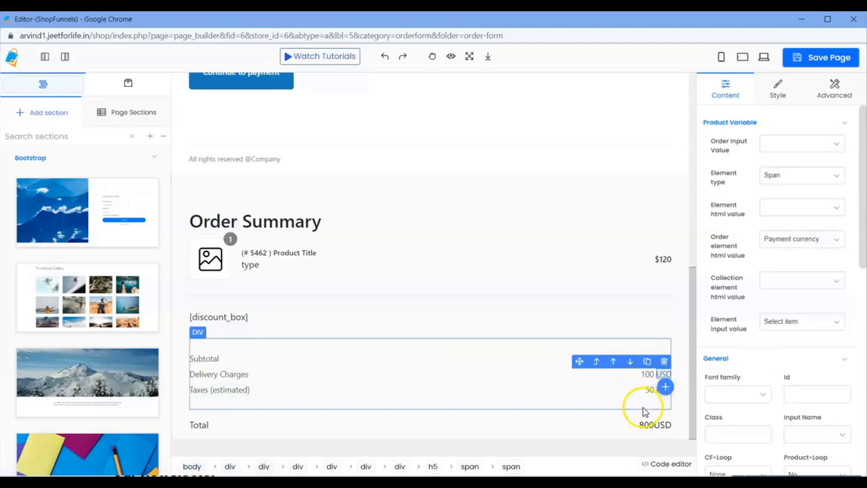
left_click(645, 423)
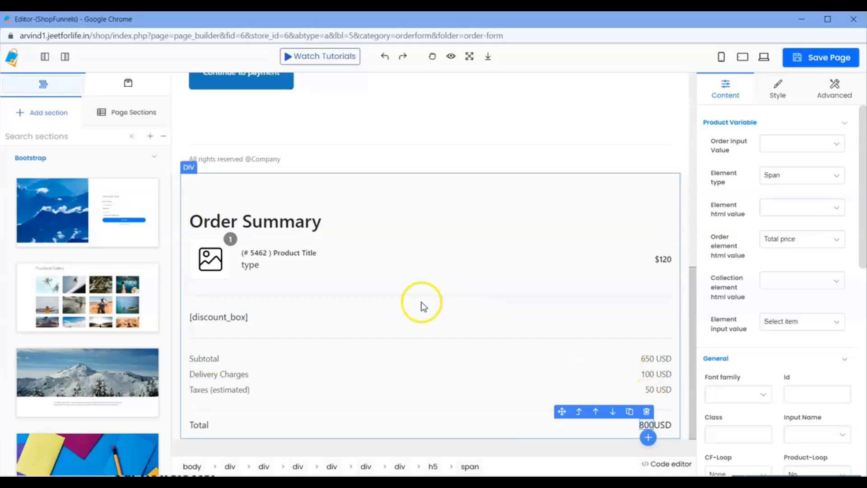
Show the Components library and scroll to the Order And Cart Page Variables group.
left_click(132, 87)
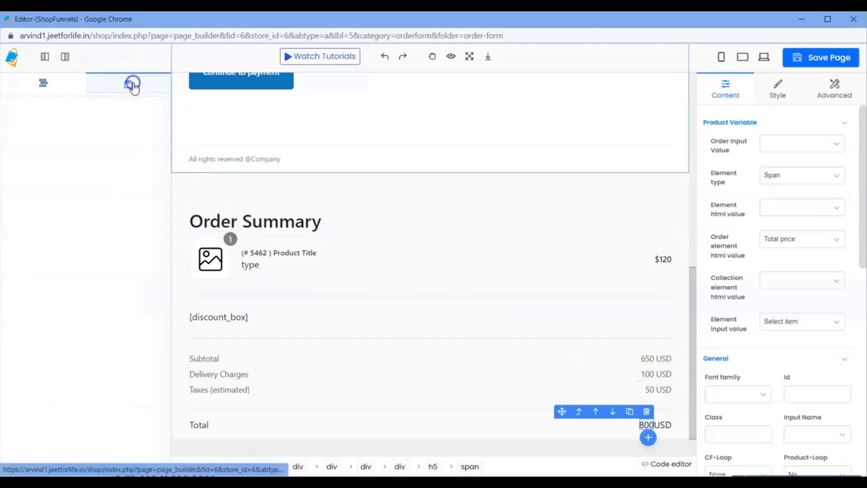
scroll(120, 226, "down", 4)
scroll(123, 251, "down", 10)
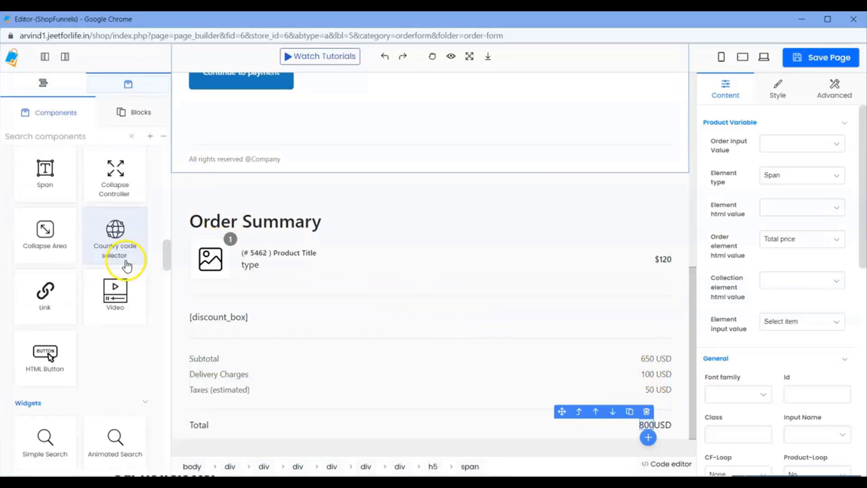
scroll(129, 272, "down", 12)
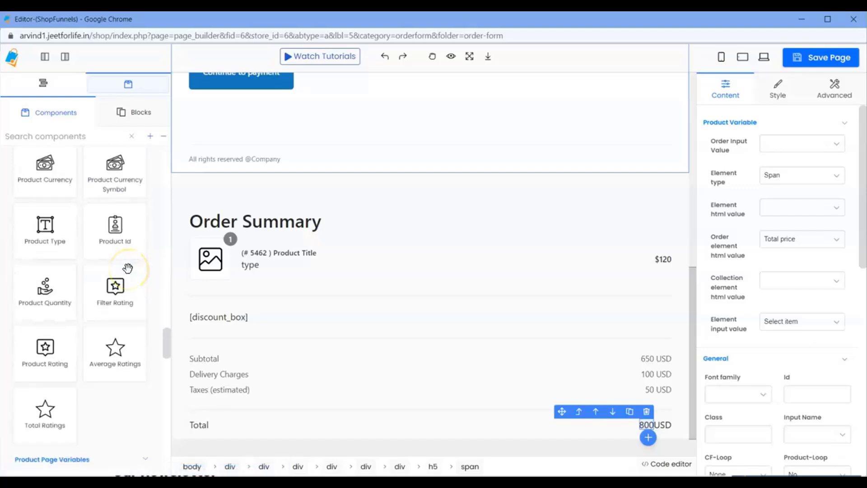
scroll(99, 260, "down", 8)
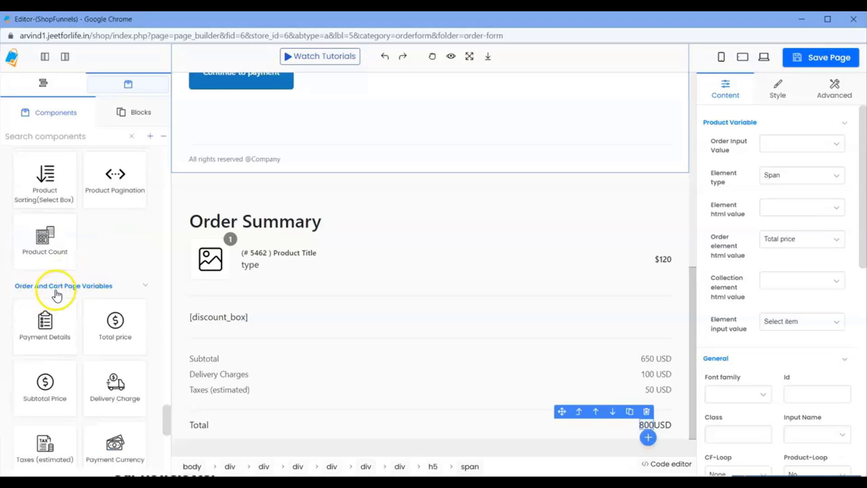
scroll(89, 287, "down", 2)
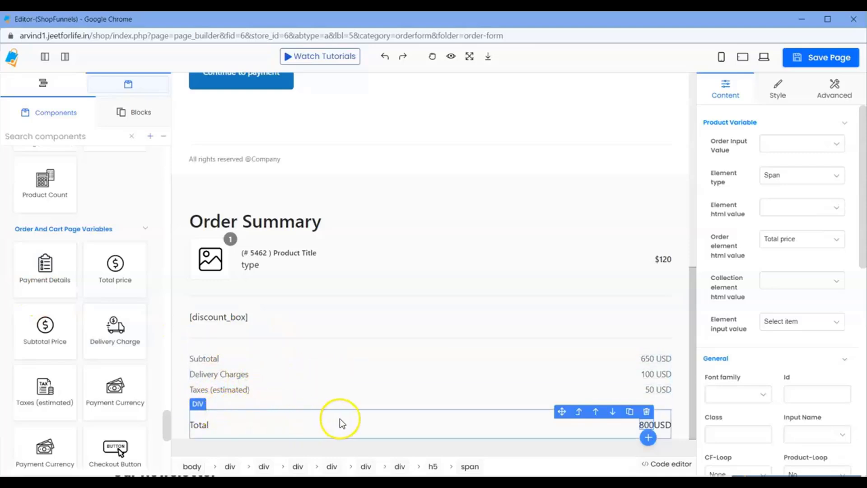
Delete the Subtotal, Delivery and Taxes rows block and the Total row from Order Summary.
left_click(208, 356)
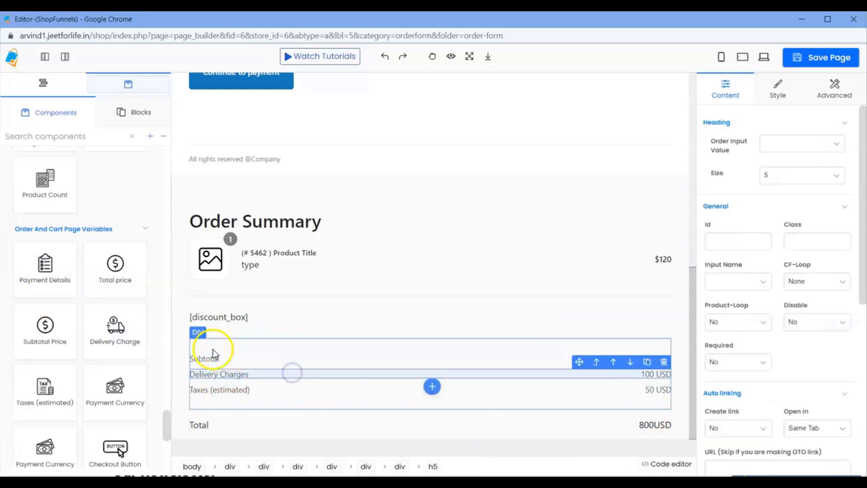
left_click(644, 342)
left_click(663, 331)
left_click(609, 420)
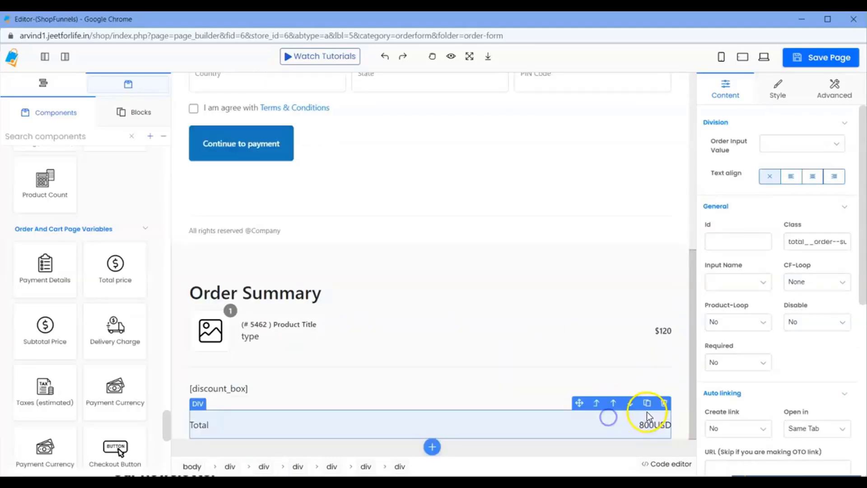
left_click(664, 403)
Add a Container after the discount box and remove its inner m-5 block.
left_click(459, 433)
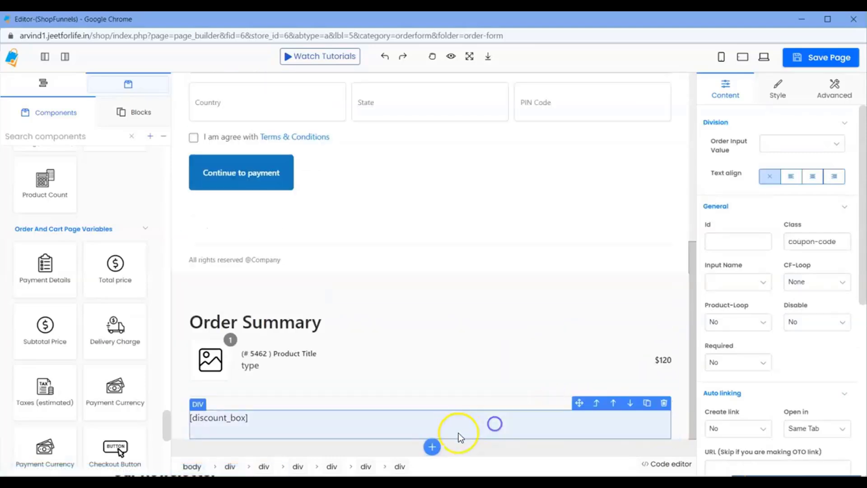
left_click(433, 447)
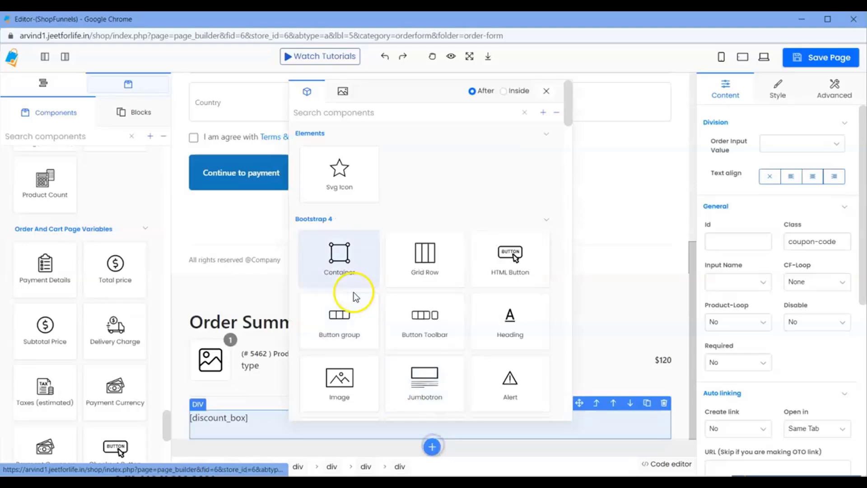
left_click(348, 257)
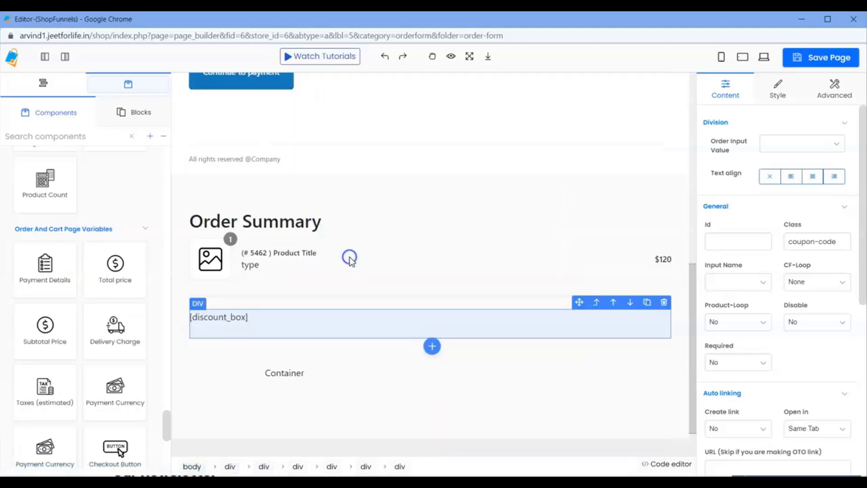
left_click(335, 359)
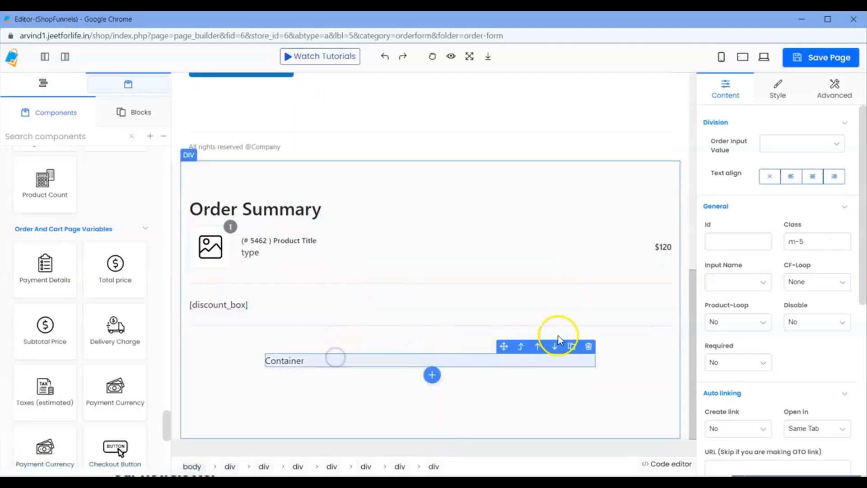
left_click(589, 346)
left_click(381, 380)
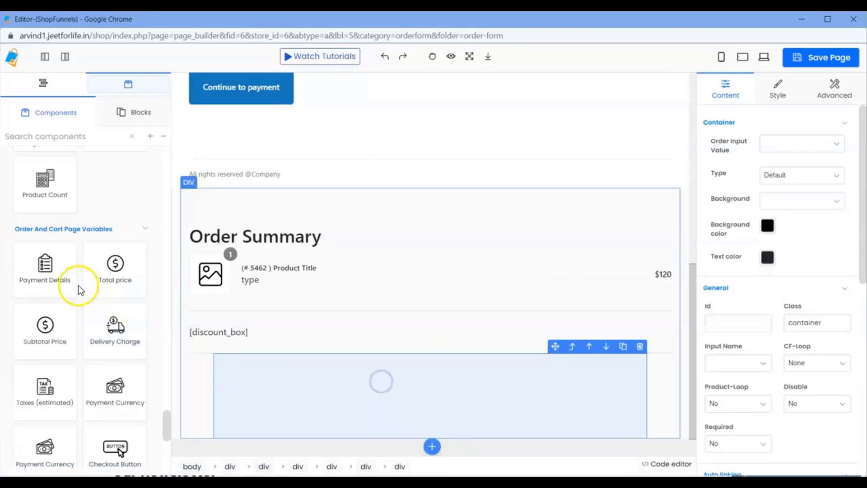
Place the Payment Details component in the empty container and save the page.
left_click_drag(59, 272, 461, 387)
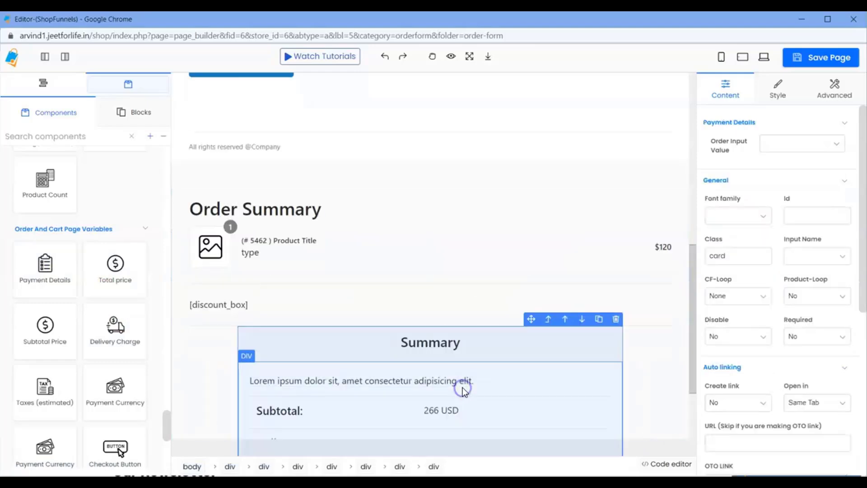
scroll(442, 362, "down", 3)
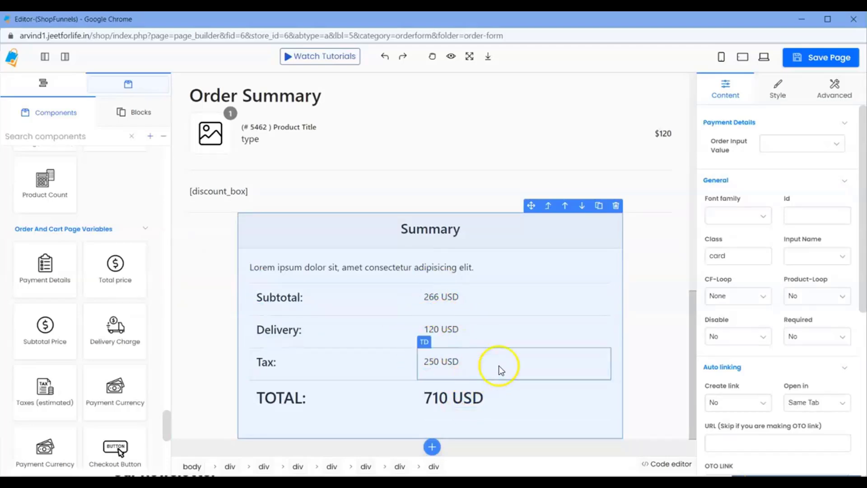
left_click(815, 59)
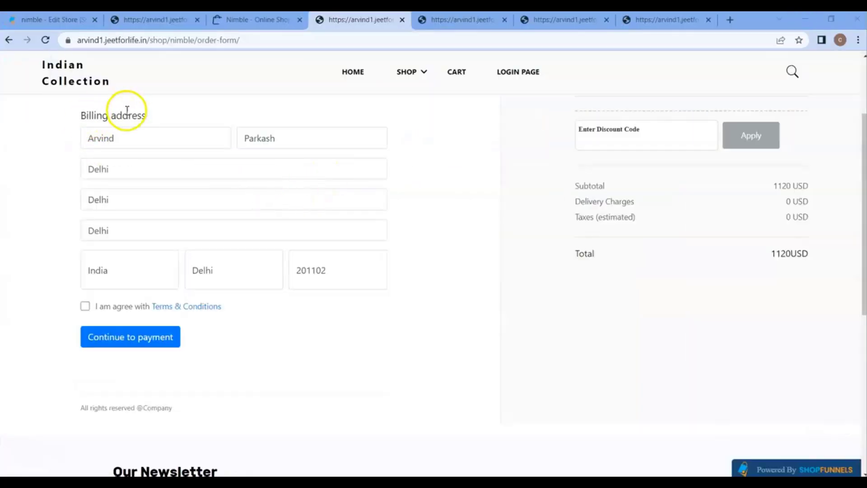
Reload the live order form and verify the Summary's subtotal, delivery, tax and 1120 USD total.
scroll(131, 108, "up", 4)
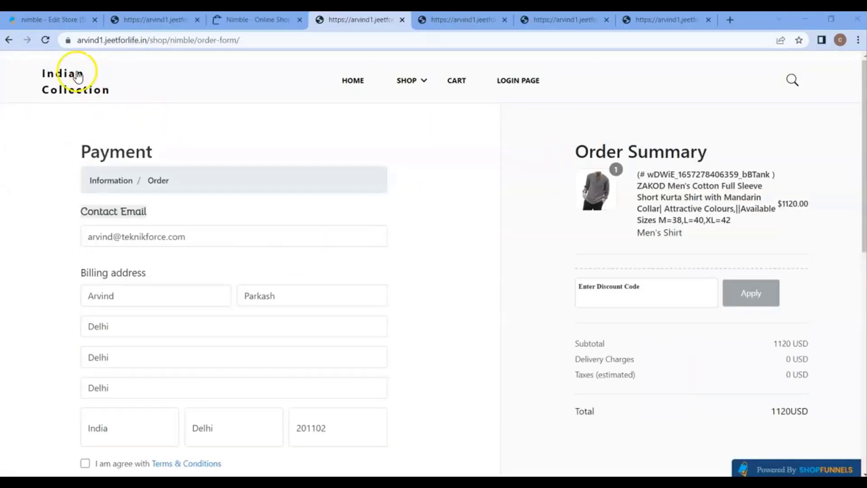
left_click(46, 39)
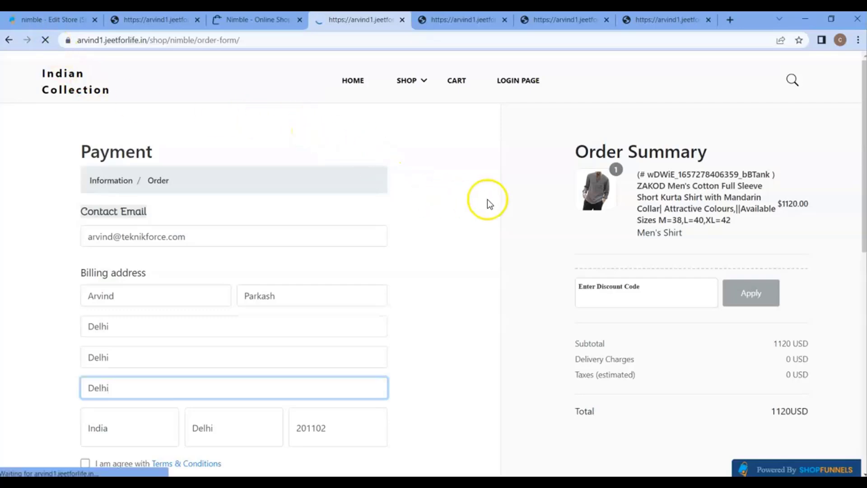
scroll(668, 289, "down", 5)
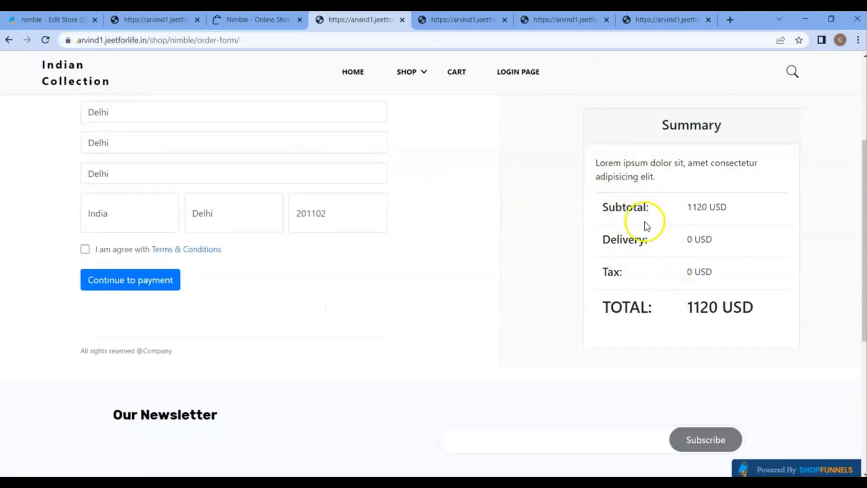
scroll(643, 221, "up", 1)
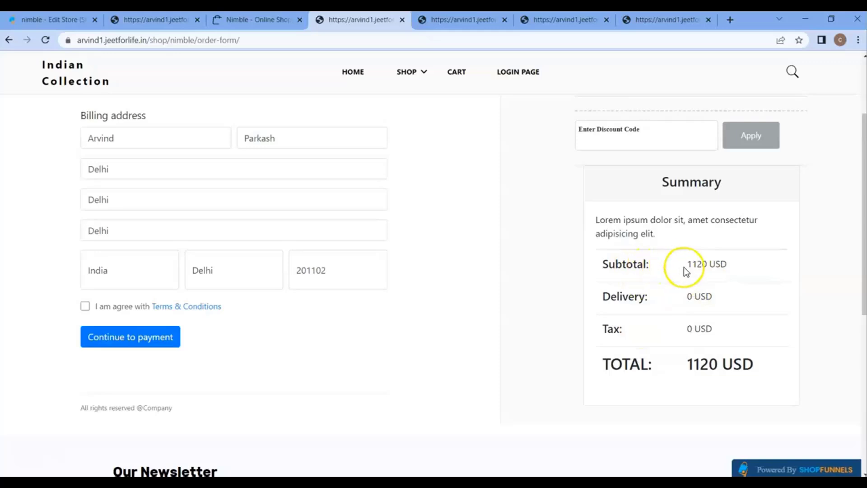
left_click_drag(683, 269, 727, 266)
left_click_drag(687, 298, 703, 327)
left_click_drag(684, 363, 716, 362)
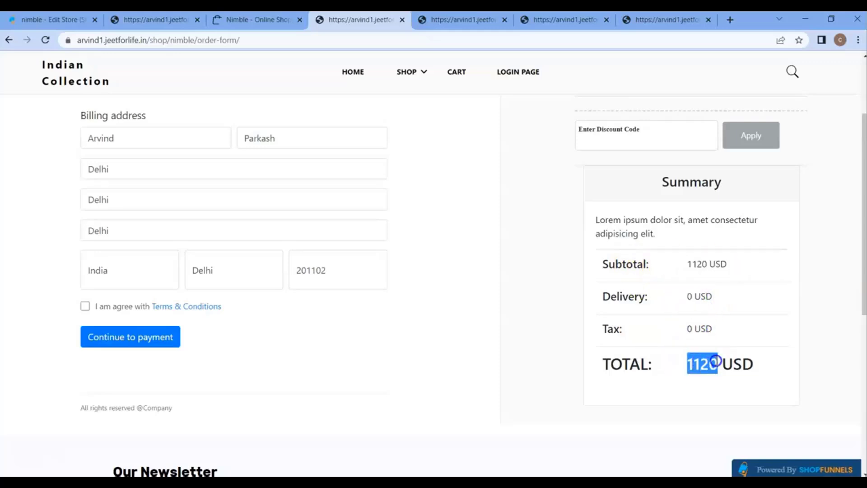
scroll(732, 328, "up", 3)
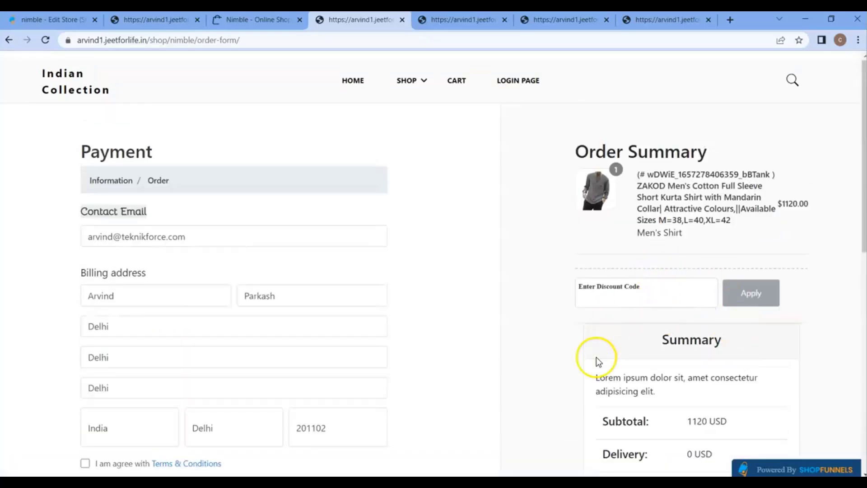
Bring the page editor back to the front and scroll through the order form canvas.
mouse_move(602, 481)
left_click(676, 442)
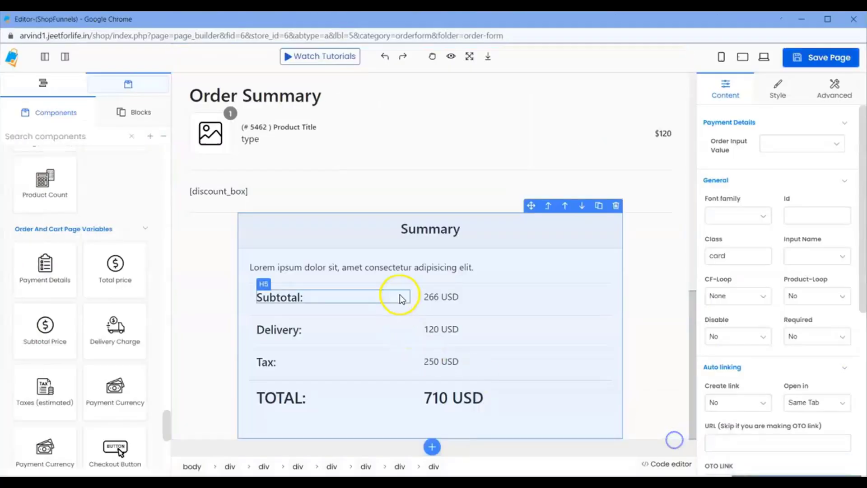
scroll(495, 258, "up", 1)
scroll(496, 252, "up", 5)
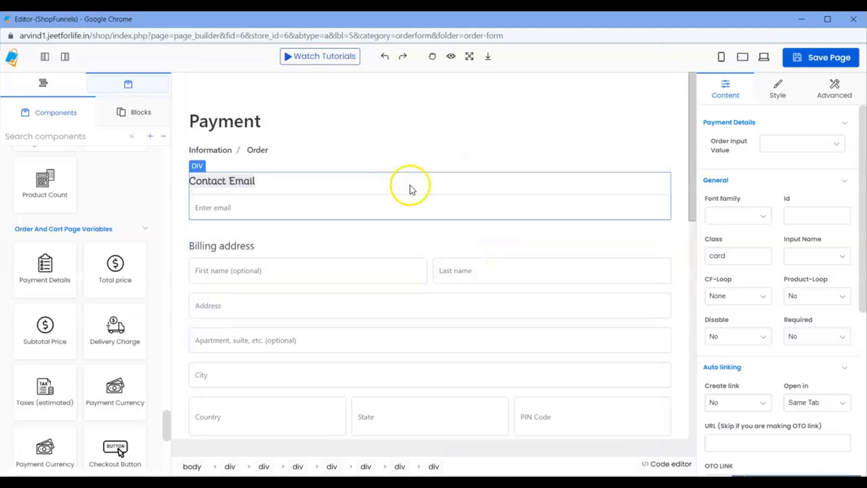
scroll(416, 237, "down", 5)
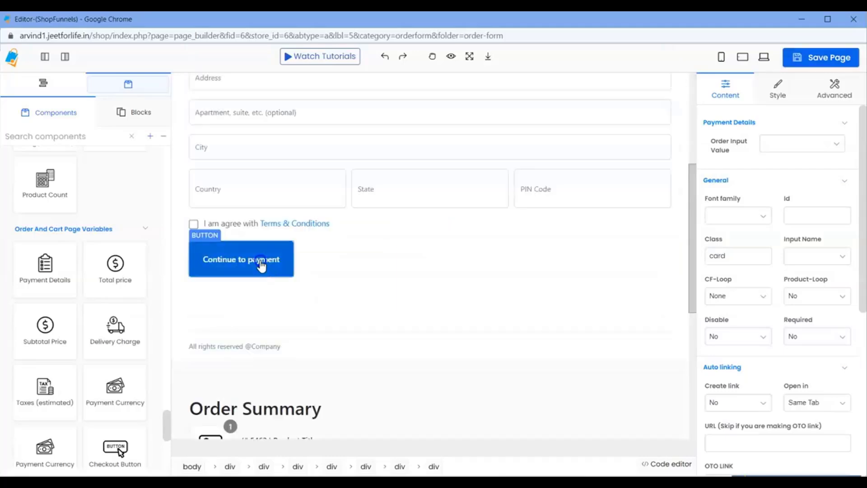
Inspect the Continue to payment button and State field, then select the Contact Email input.
left_click(262, 261)
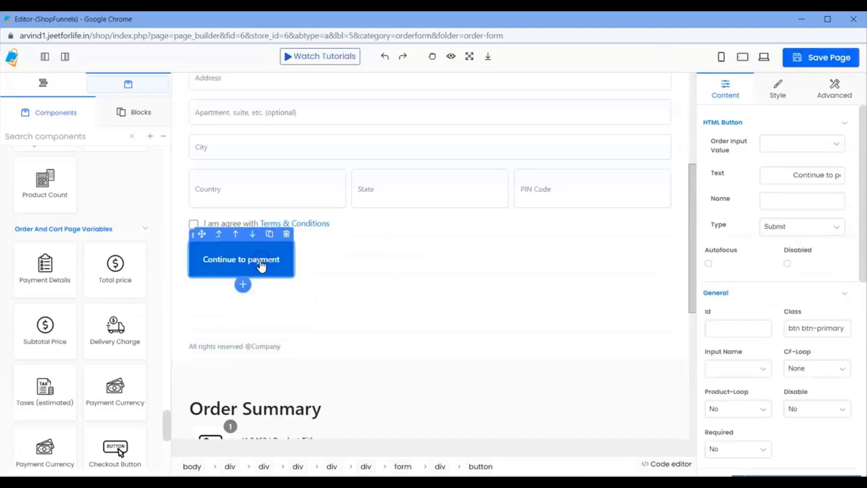
left_click(399, 198)
scroll(271, 293, "down", 7)
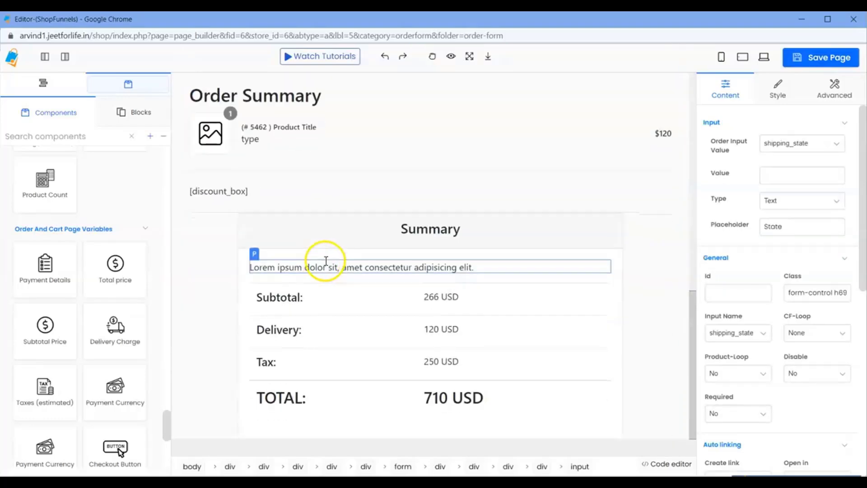
scroll(470, 238, "up", 7)
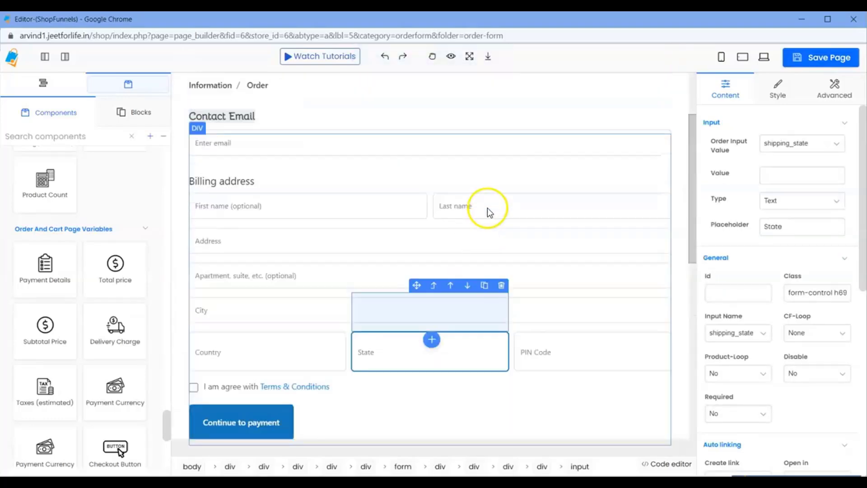
scroll(451, 203, "up", 2)
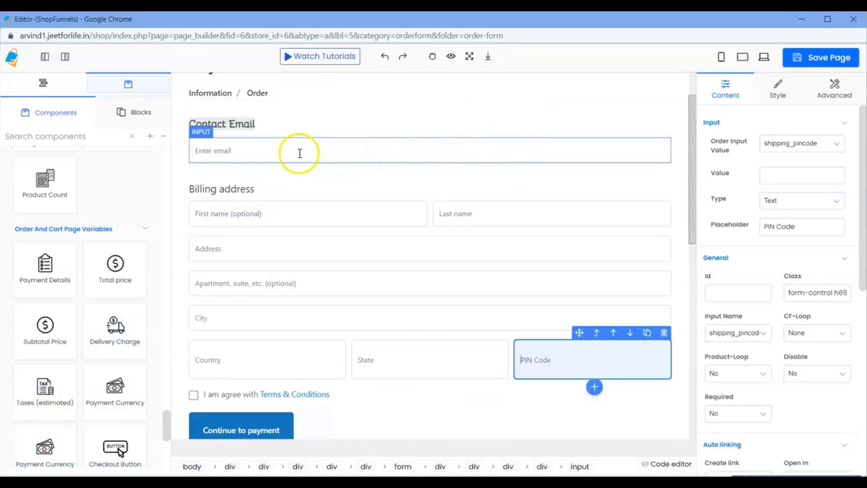
left_click(267, 153)
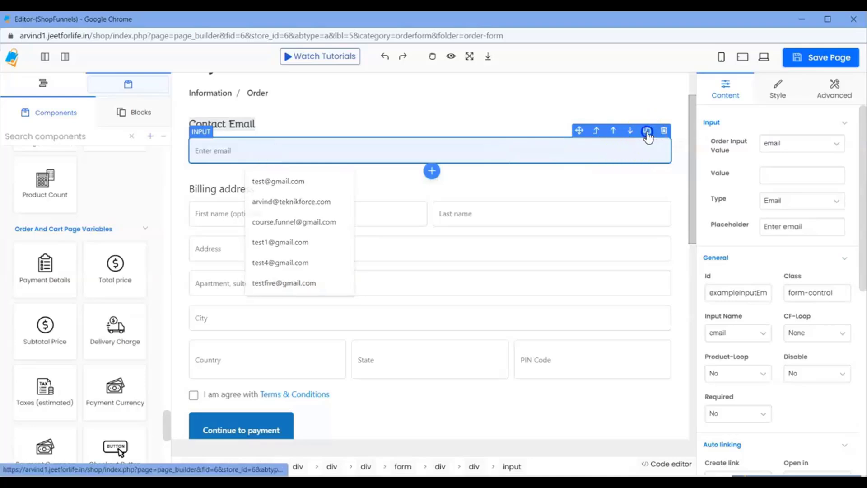
Duplicate the Contact Email block and rename the copy's label to Contact No.
left_click(647, 131)
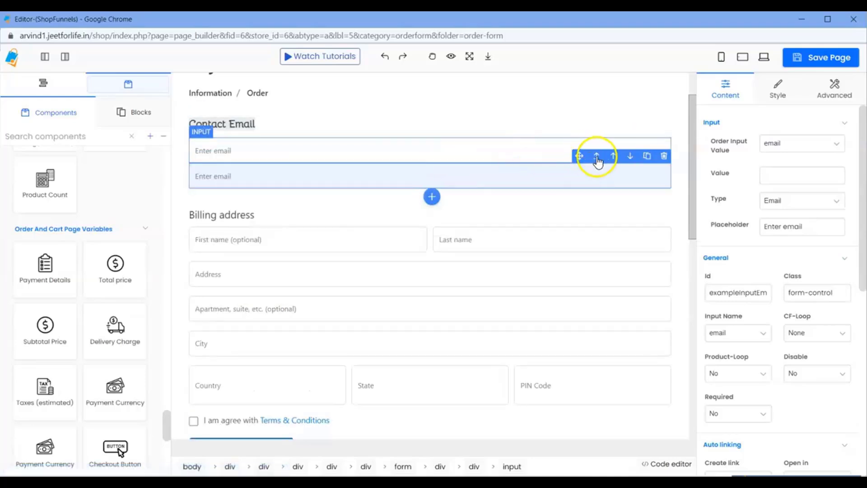
left_click(664, 156)
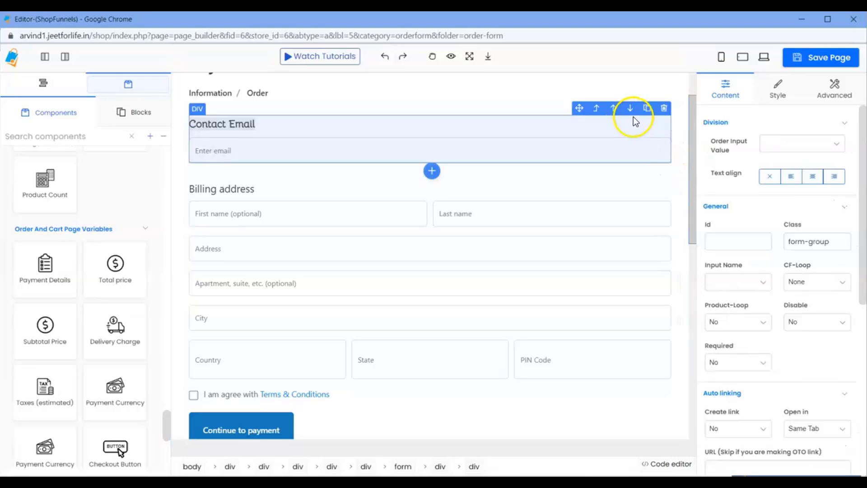
left_click(647, 108)
left_click(244, 186)
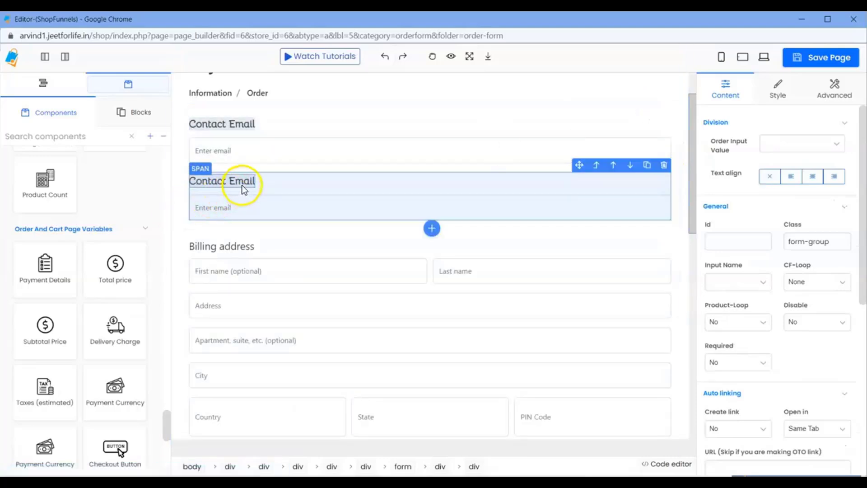
double_click(250, 182)
key("BackSpace")
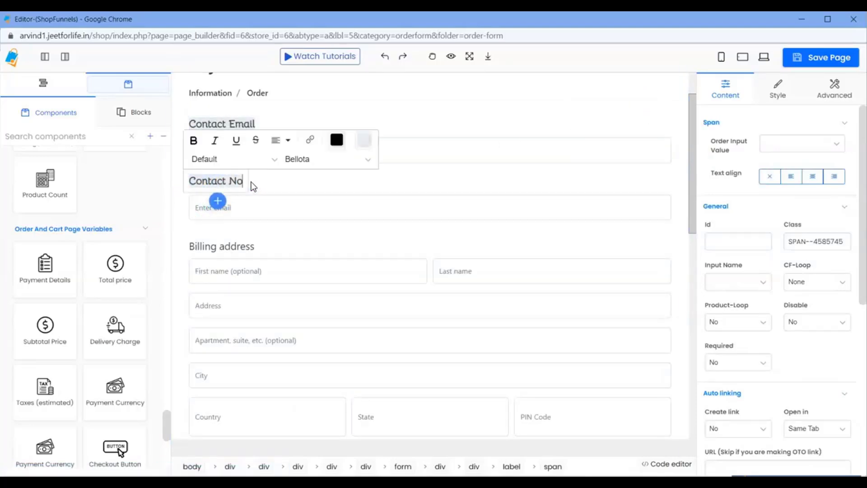
Change the new input's placeholder to "Enter Contact No." and make it a Number input.
left_click(250, 209)
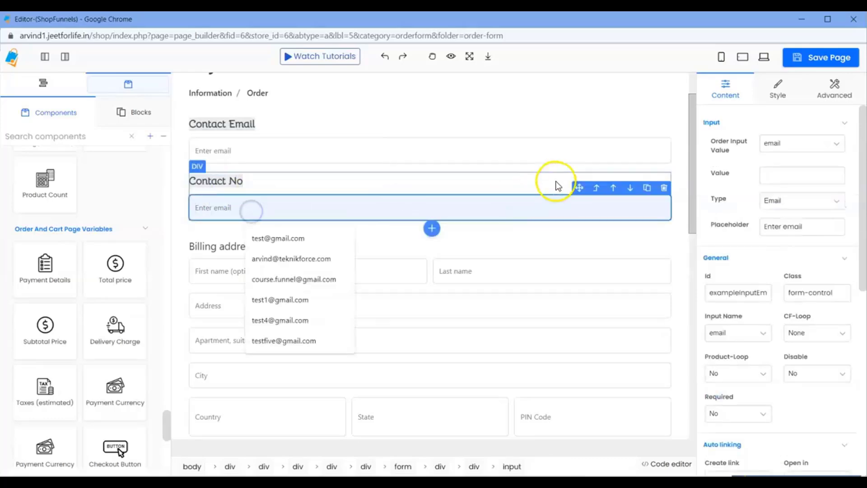
double_click(812, 225)
key("BackSpace")
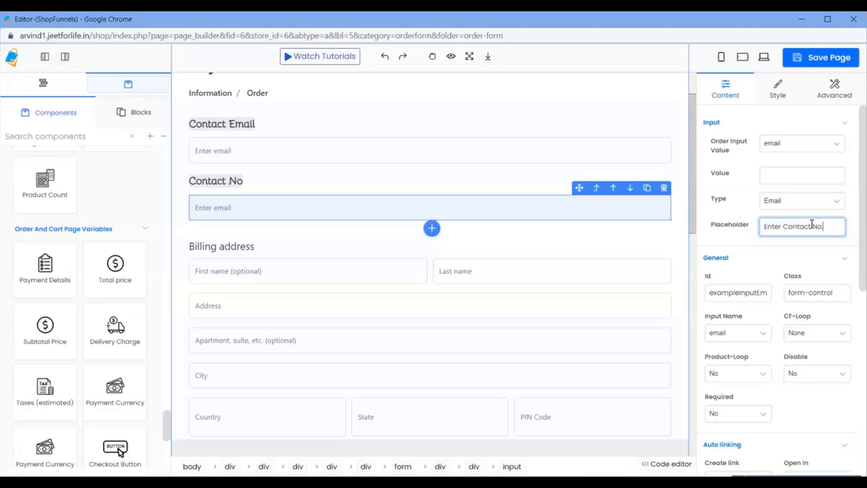
key("BackSpace")
left_click(792, 203)
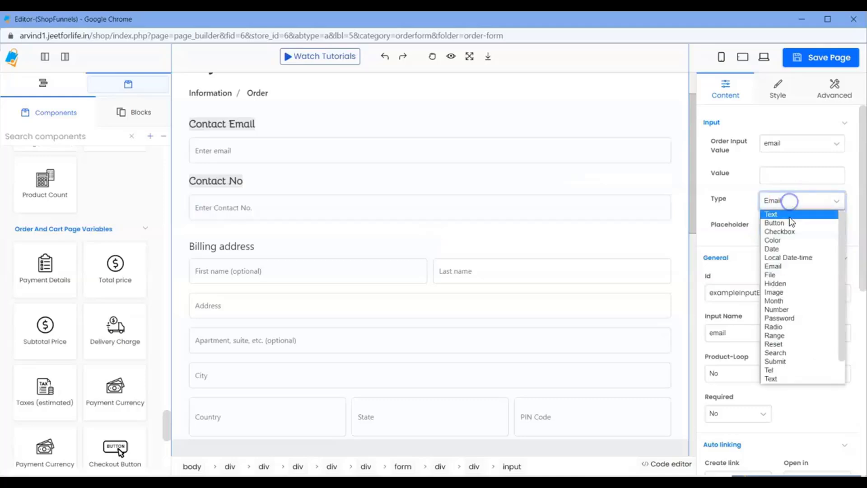
left_click(777, 310)
Map the Contact No field to the phone order value and phone input name.
left_click(796, 145)
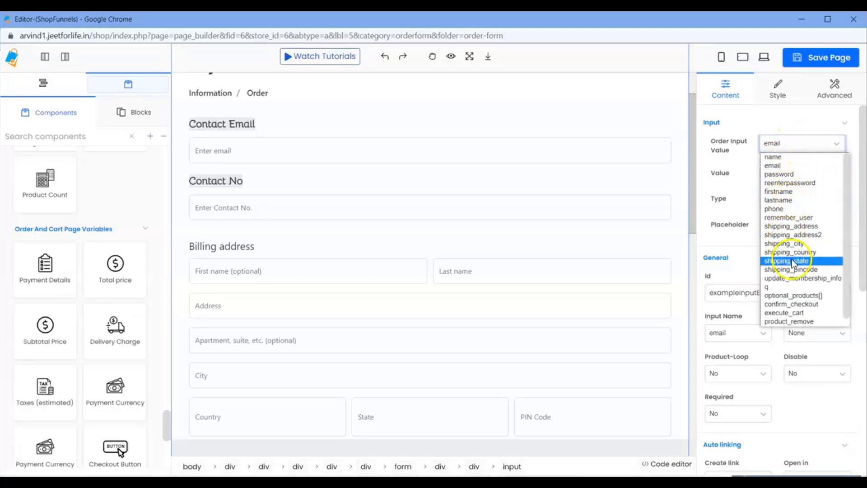
scroll(794, 297, "down", 1)
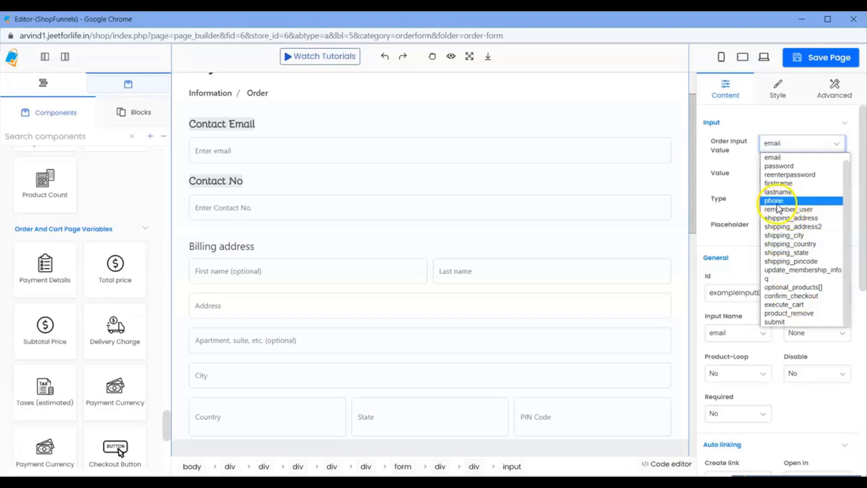
left_click(777, 202)
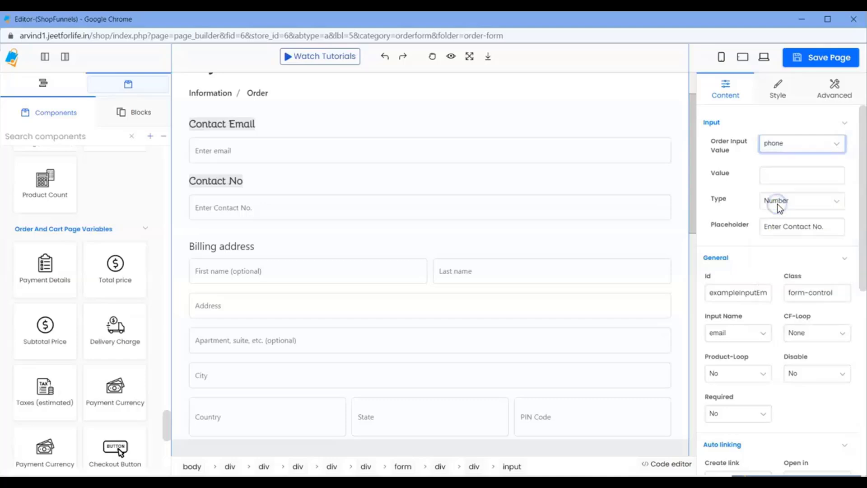
left_click(752, 333)
left_click(727, 206)
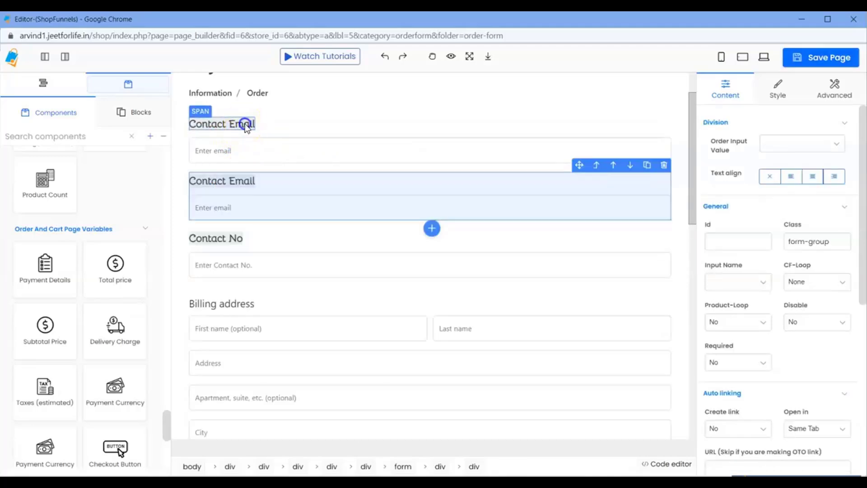
Rename the top Contact Email label to 'Father Name'.
left_click(246, 126)
double_click(248, 125)
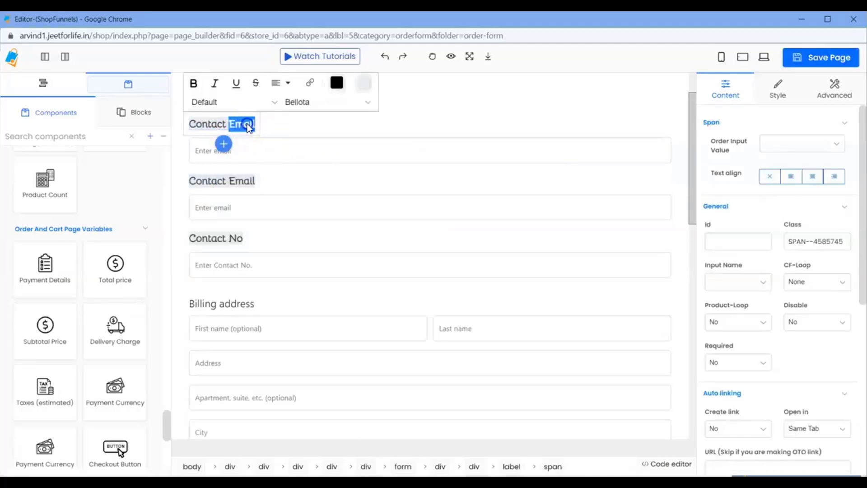
key("BackSpace")
key("BackSpace")
key("BackSpace")
key("BackSpace")
key("BackSpace")
key("BackSpace")
key("BackSpace")
key("BackSpace")
key("BackSpace")
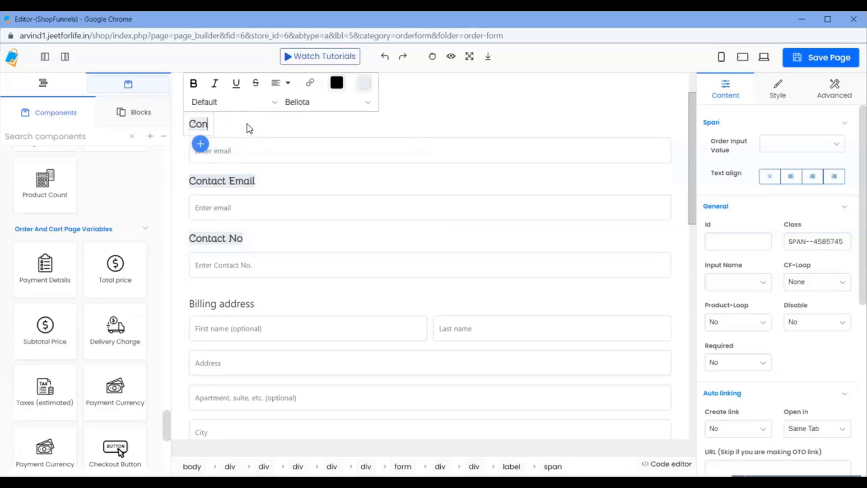
type("Father Name")
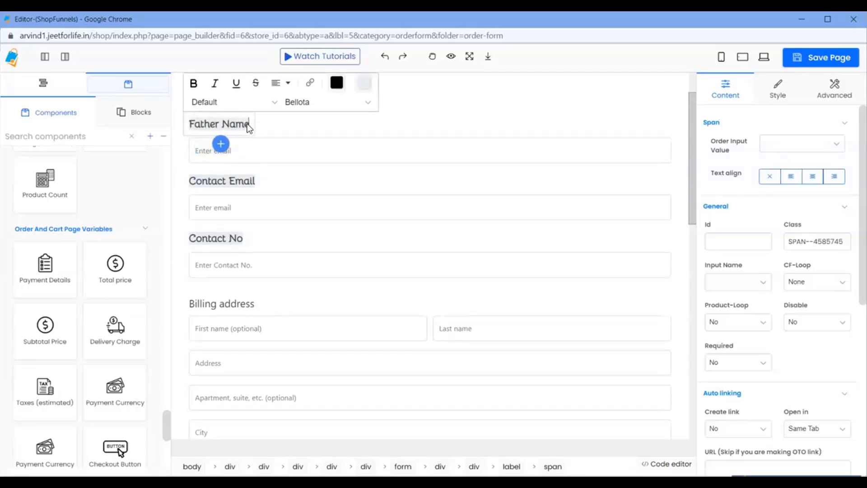
left_click(235, 175)
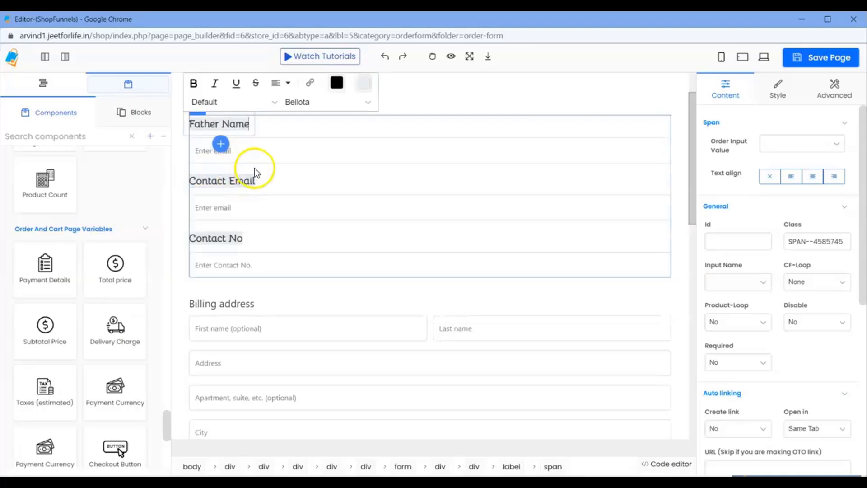
Make the Father Name field a Text input and review the order input values list.
left_click(252, 152)
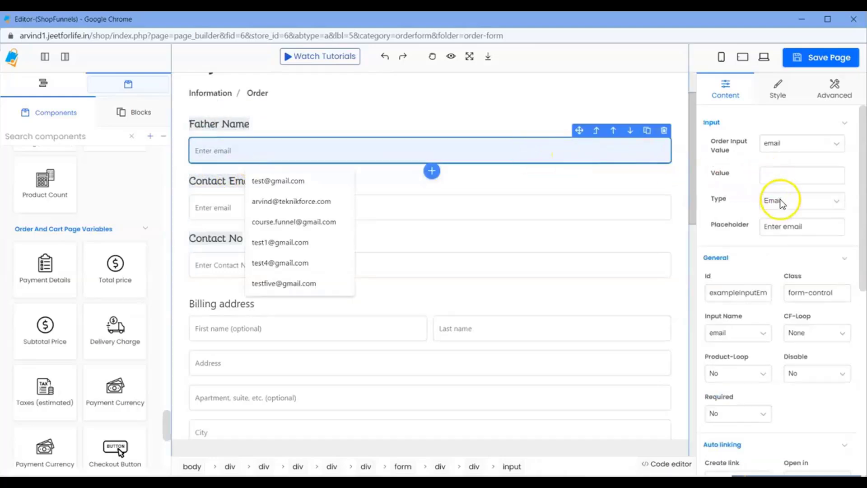
left_click(782, 200)
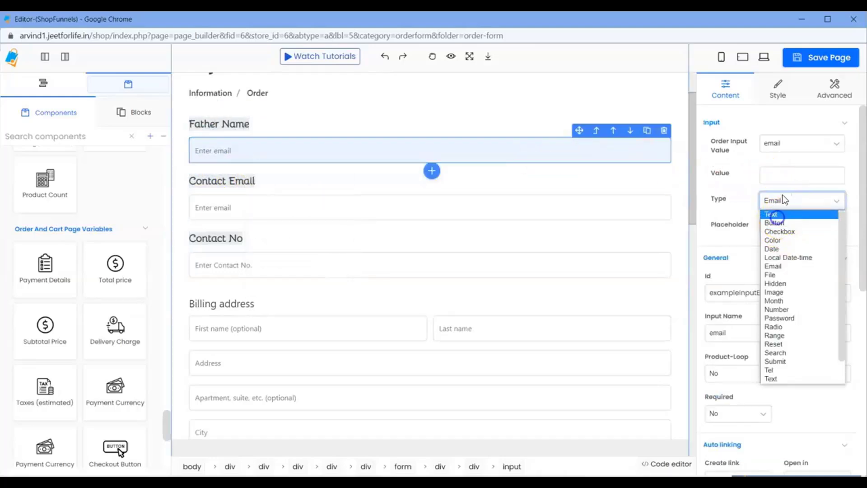
left_click(773, 215)
left_click(785, 144)
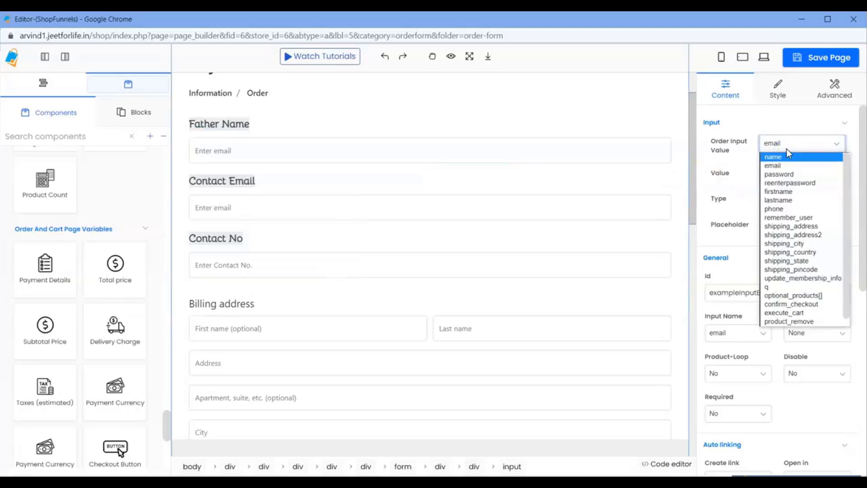
scroll(799, 248, "down", 1)
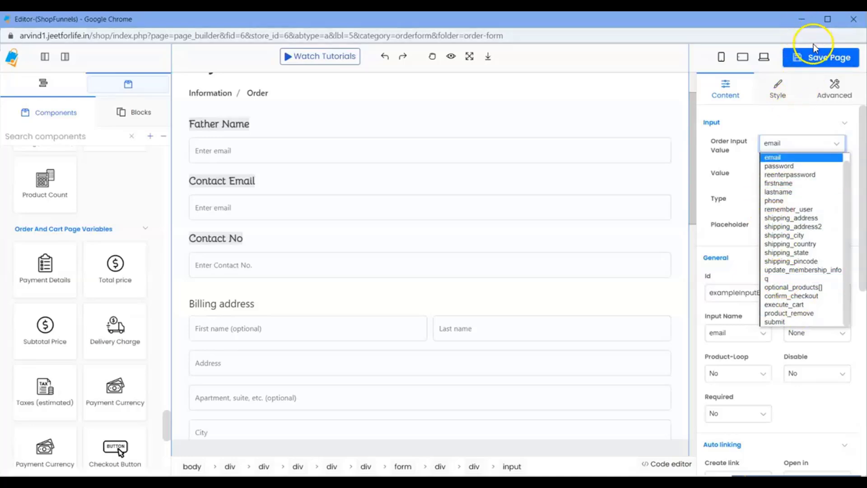
Save the order form page and return to the store's Edit Store tab.
left_click(821, 63)
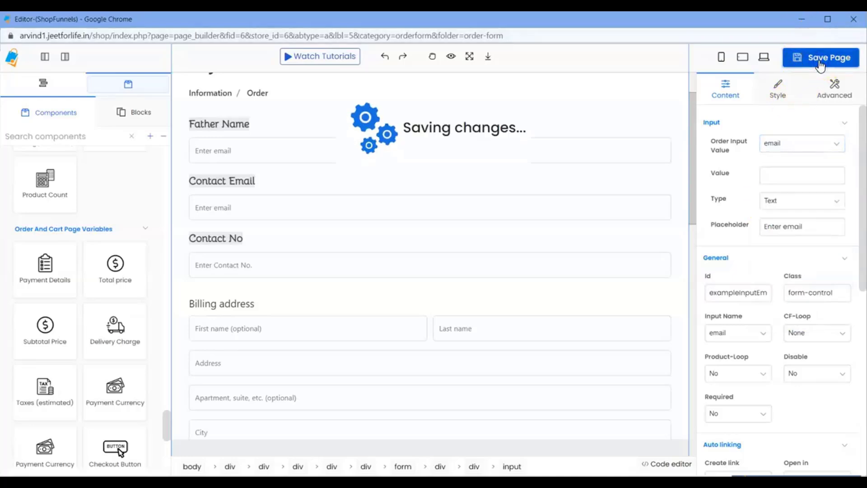
left_click(807, 23)
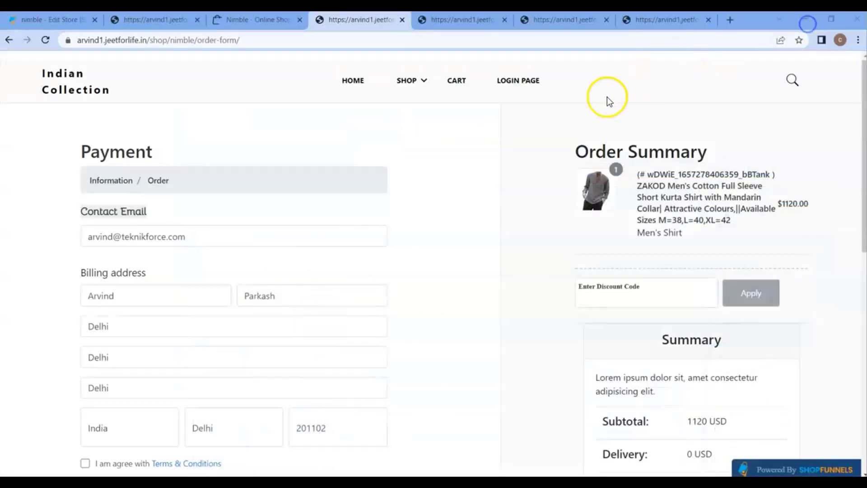
left_click(53, 21)
scroll(223, 239, "up", 1)
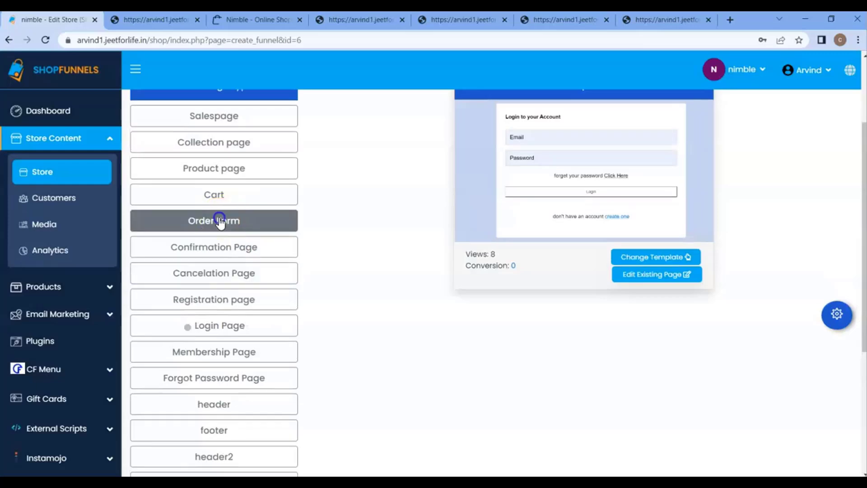
Open the Order Form page settings and start a new line in the project's valid input names.
left_click(227, 221)
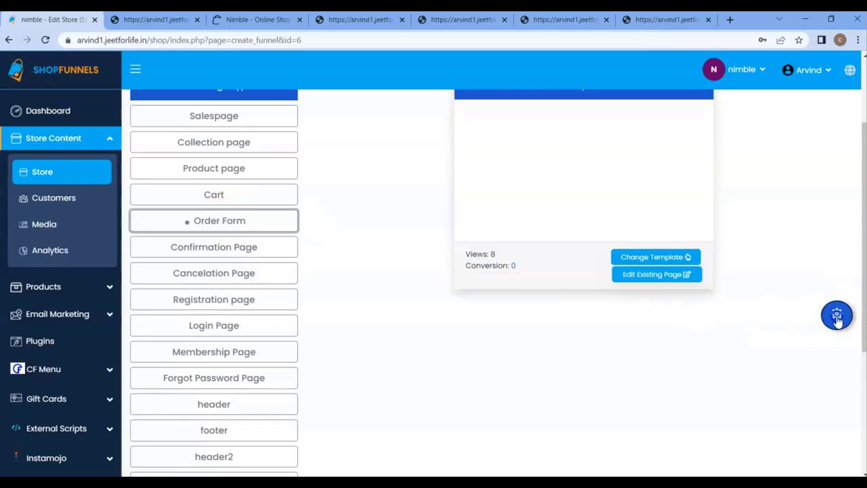
left_click(837, 315)
scroll(718, 216, "down", 1)
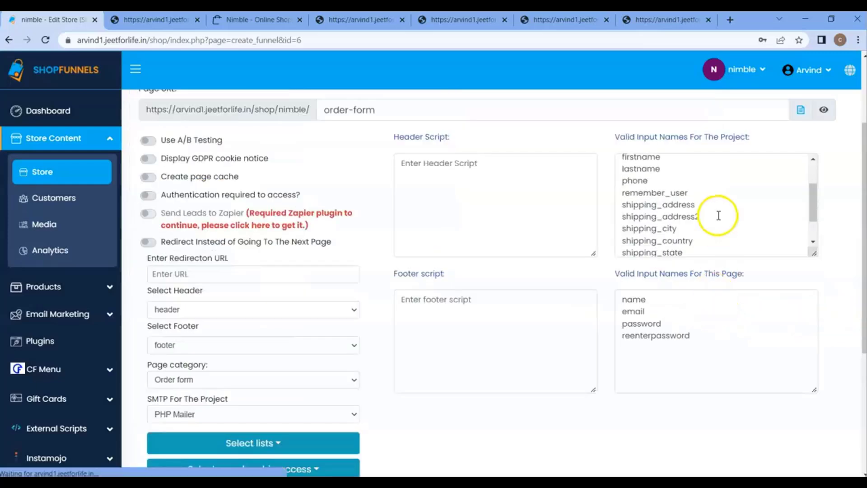
scroll(718, 217, "down", 2)
left_click(648, 253)
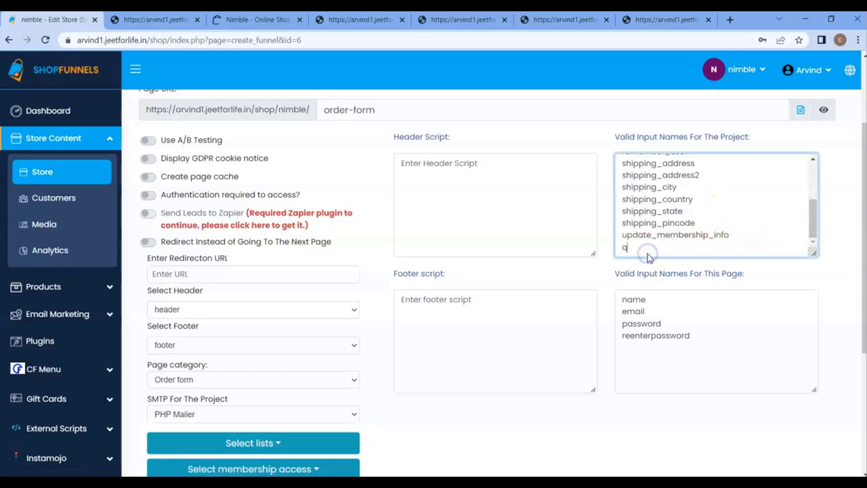
key("Return")
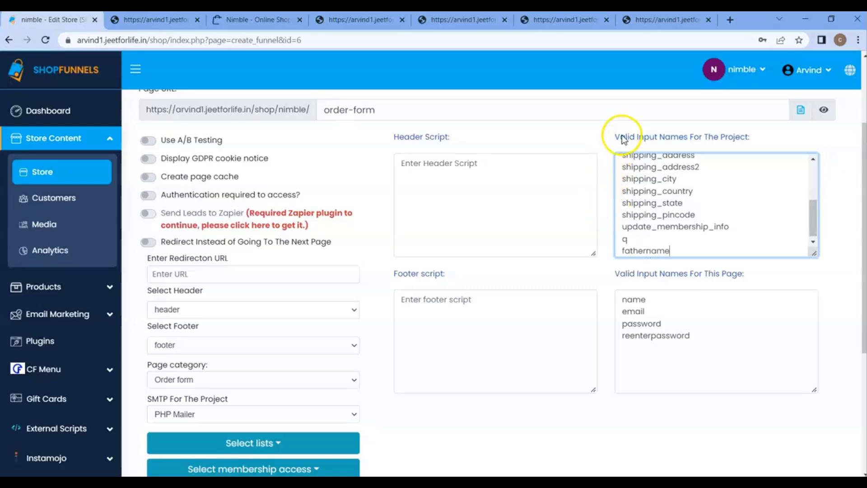
Add fathername to the page's valid input names after reenterpassword.
scroll(698, 235, "down", 2)
left_click(699, 235)
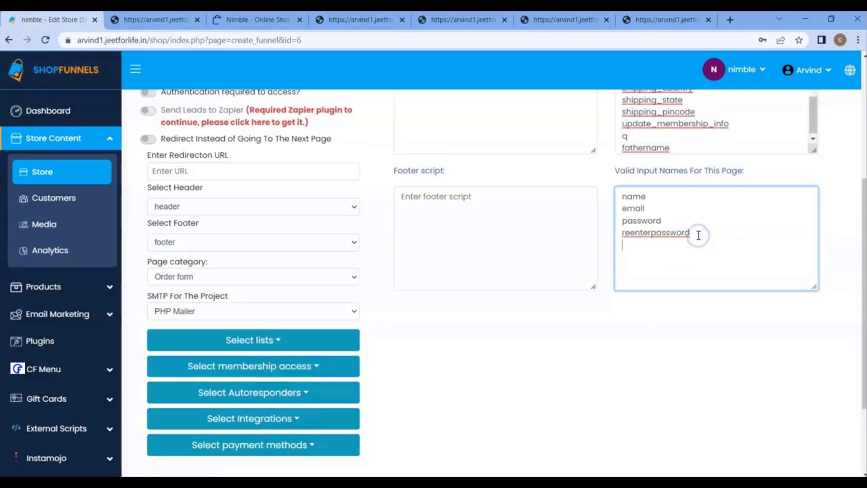
type("fathernam")
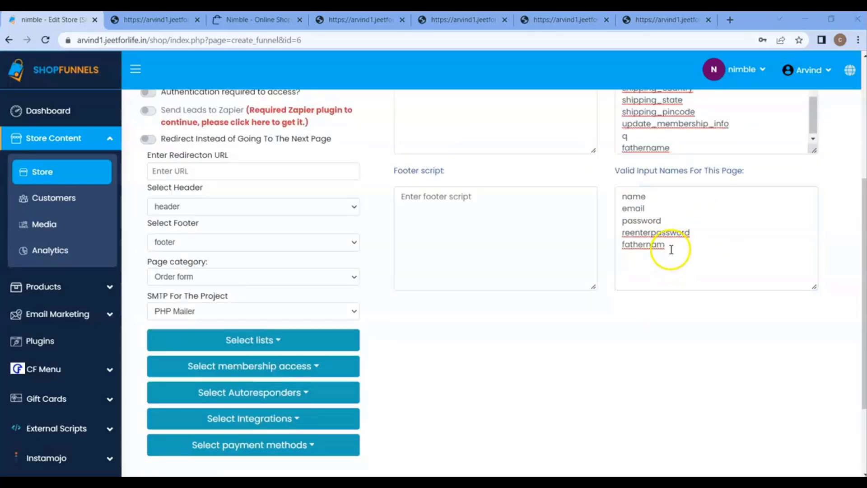
left_click(669, 249)
key("ctrl+BackSpace")
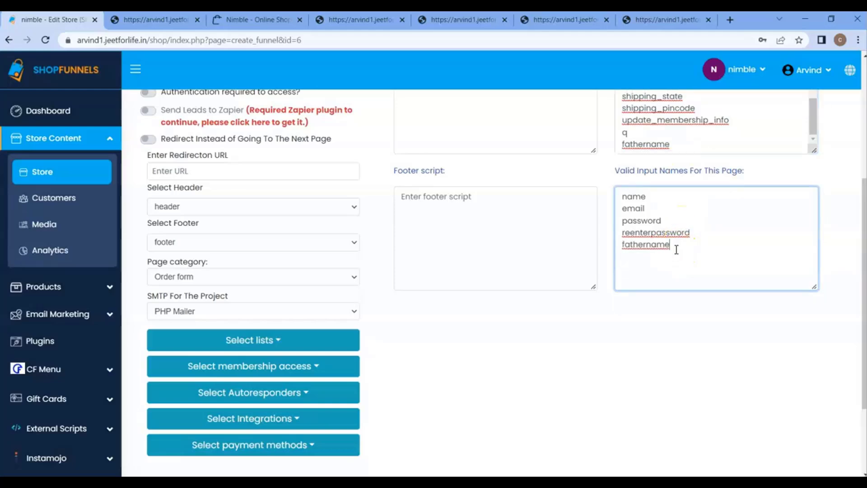
Save the order-form settings, go back to the page list and pick Order Form.
scroll(425, 417, "down", 3)
left_click(173, 399)
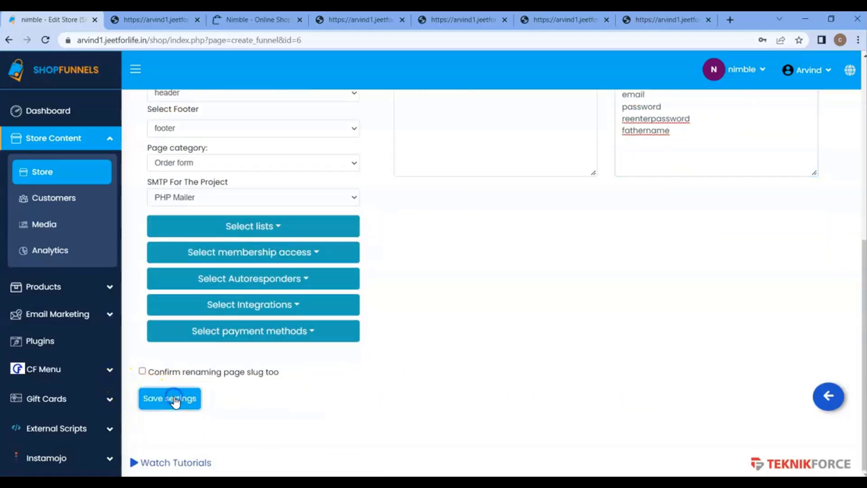
left_click(828, 397)
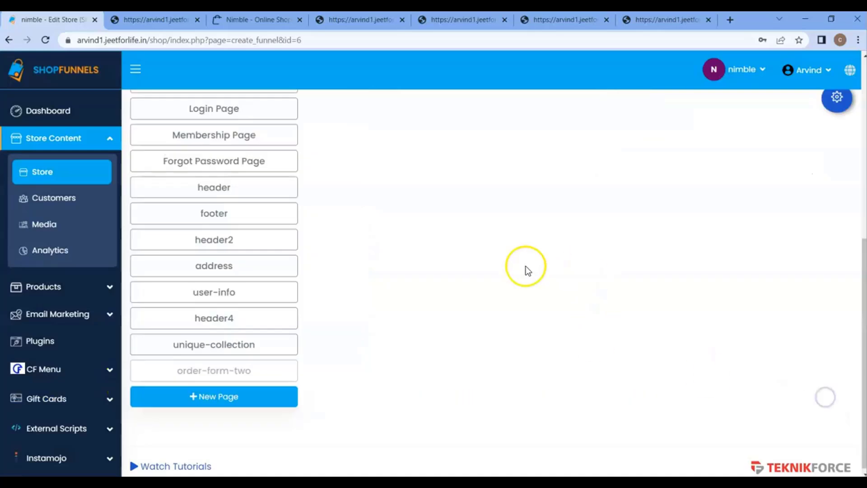
scroll(359, 252, "up", 3)
left_click(270, 119)
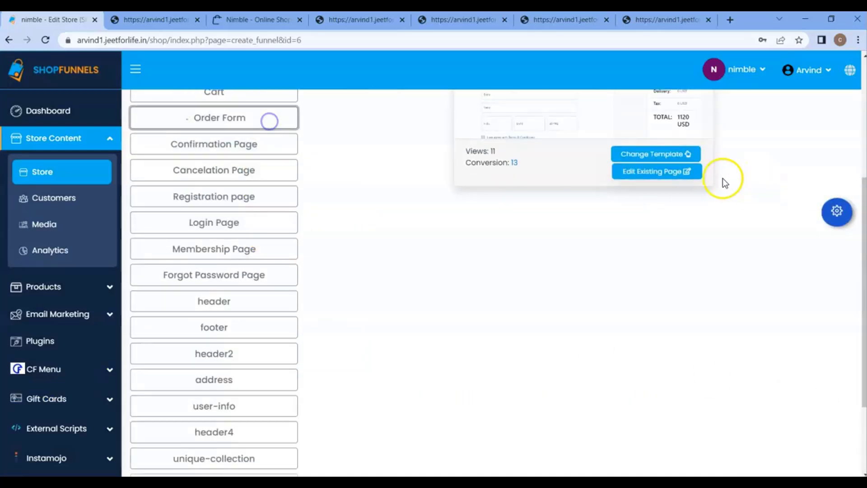
In the page editor, map the Father Name input's order input value to fathername.
left_click(675, 171)
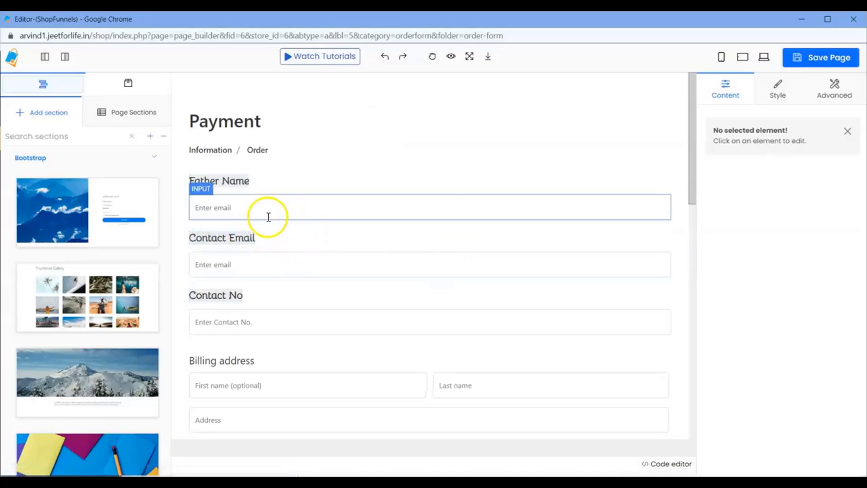
left_click(253, 213)
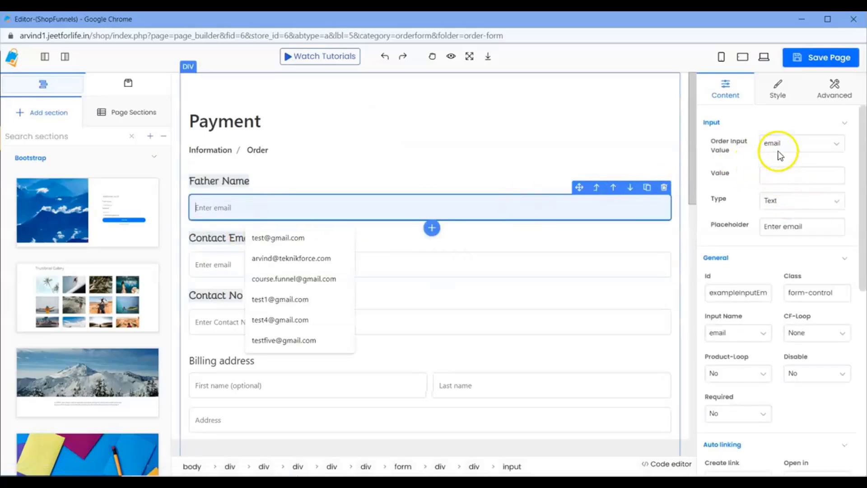
left_click(778, 144)
scroll(791, 253, "down", 2)
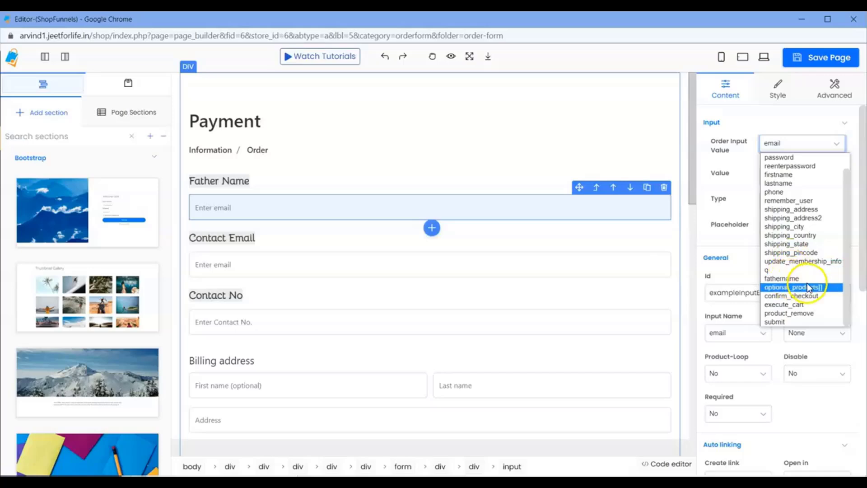
left_click(786, 280)
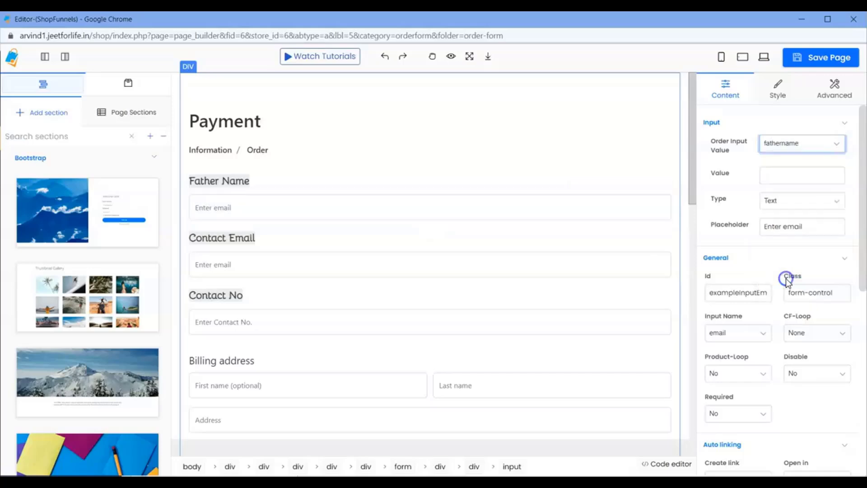
Set the Father Name placeholder to 'Enter Fathername' and its input name to fathername.
left_click(813, 227)
key("BackSpace")
key("BackSpace")
key("BackSpace")
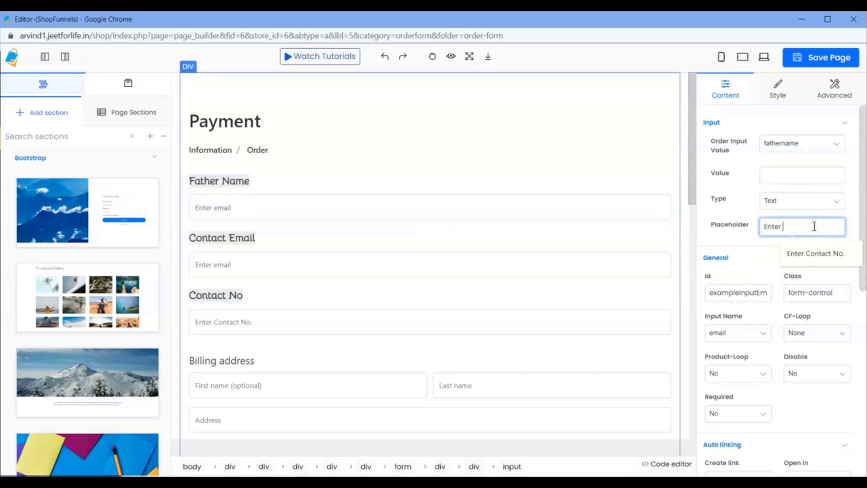
type("F")
scroll(814, 226, "down", 1)
type("athernam")
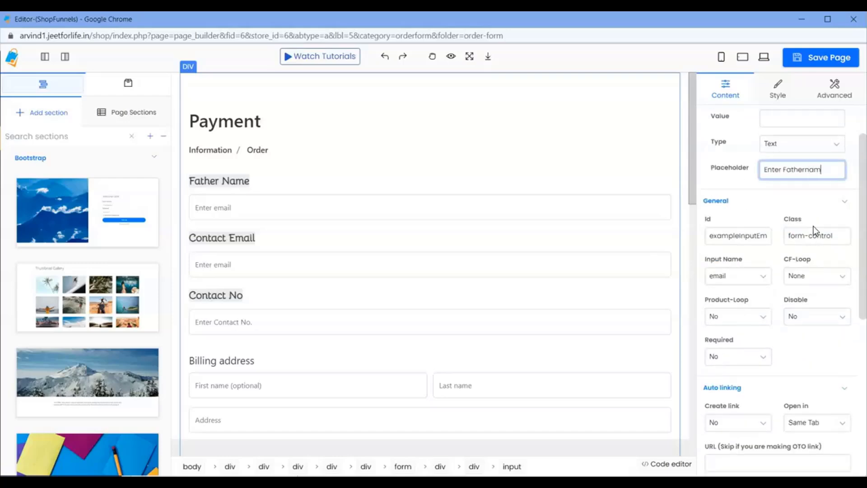
type("e")
scroll(816, 231, "up", 1)
left_click(738, 333)
left_click(735, 293)
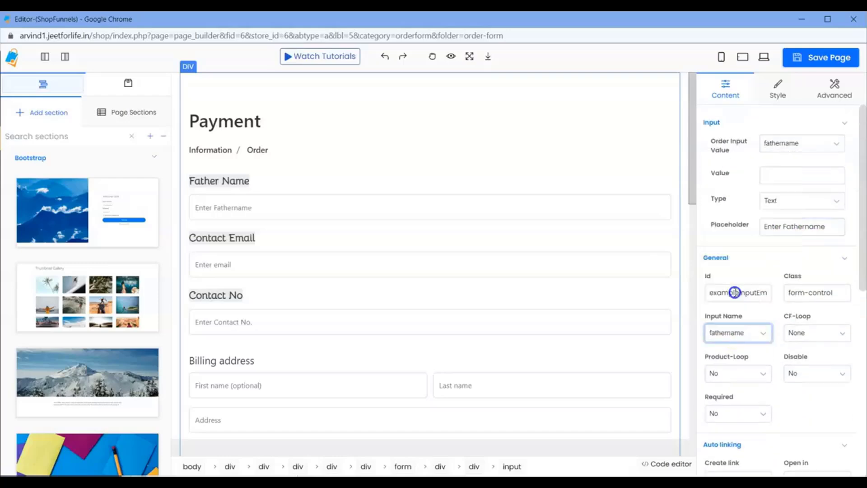
Save the order form page and minimize the editor window.
left_click(809, 59)
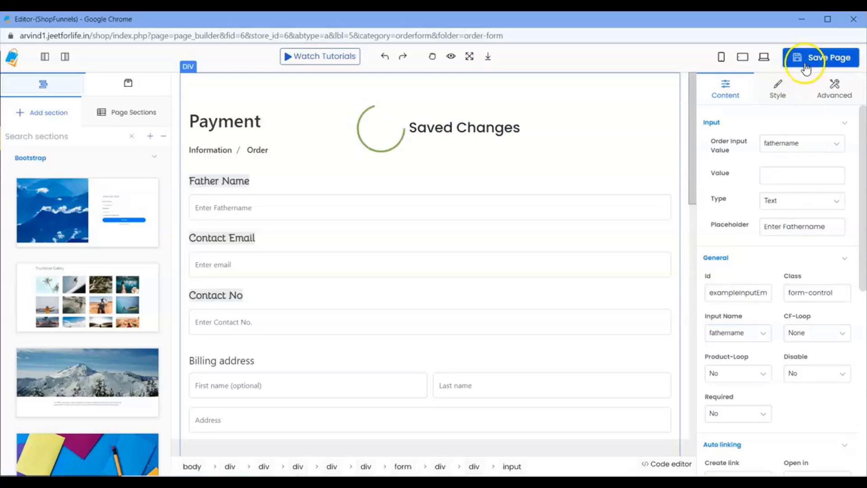
left_click(429, 215)
scroll(500, 271, "down", 6)
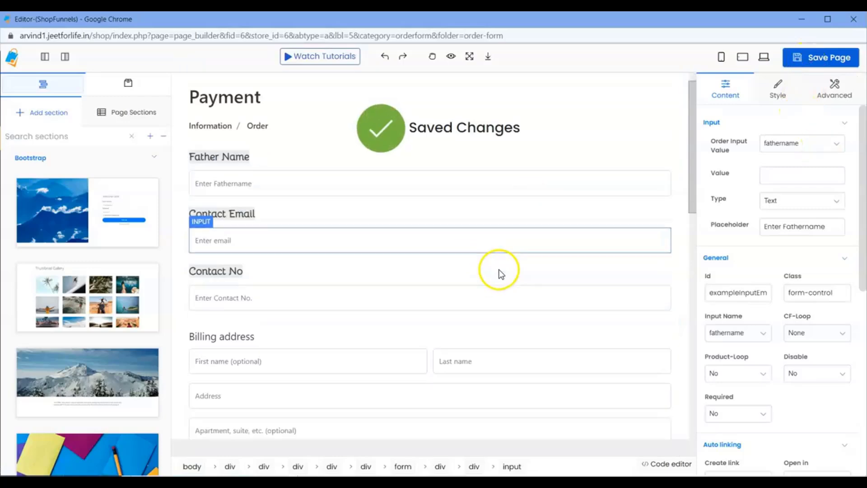
scroll(502, 252, "up", 6)
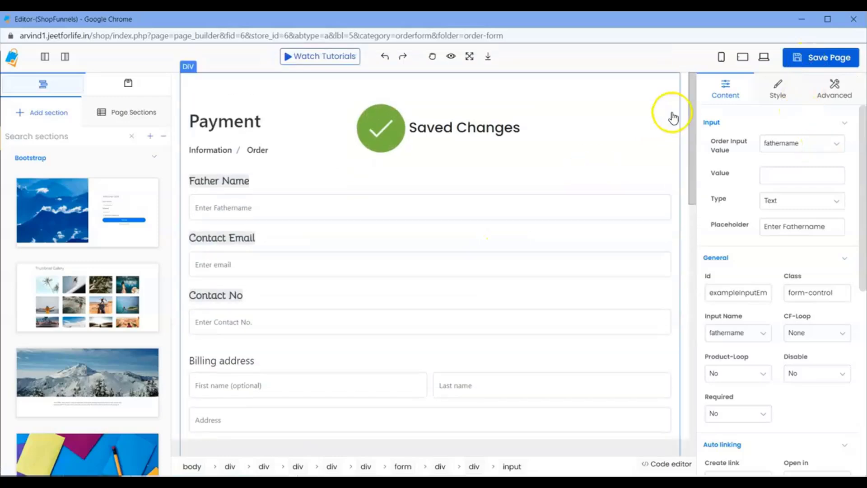
left_click(799, 20)
Reload the live order form and try the Father Name, Contact Email and Contact No fields.
left_click(364, 22)
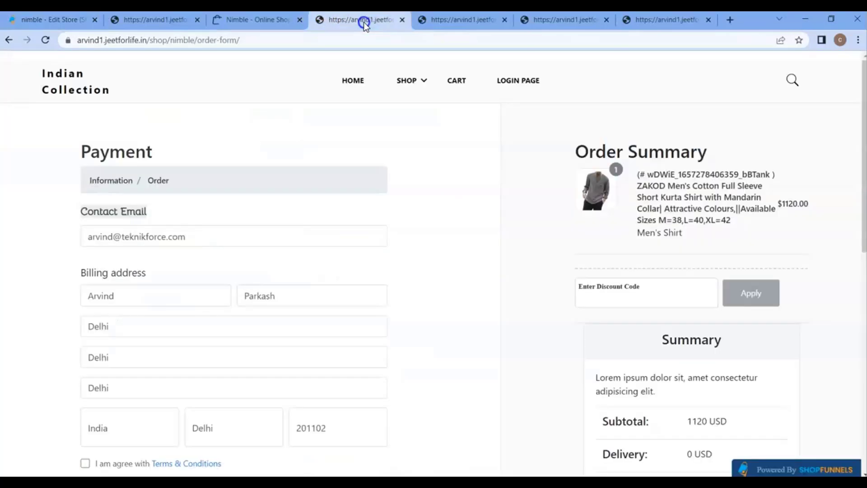
left_click(45, 40)
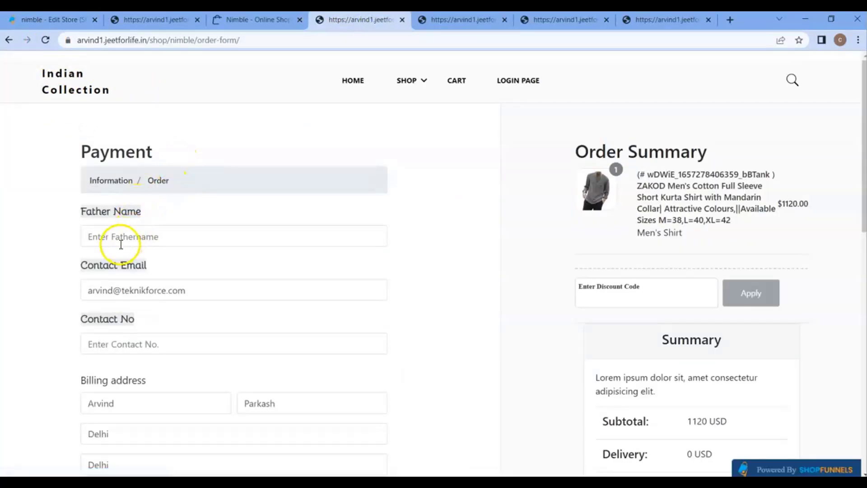
left_click(119, 243)
left_click(163, 290)
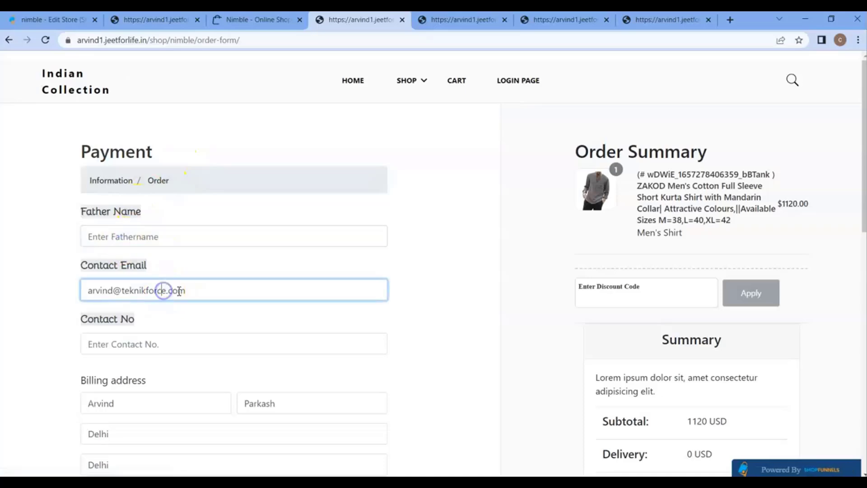
left_click(145, 336)
scroll(259, 262, "down", 3)
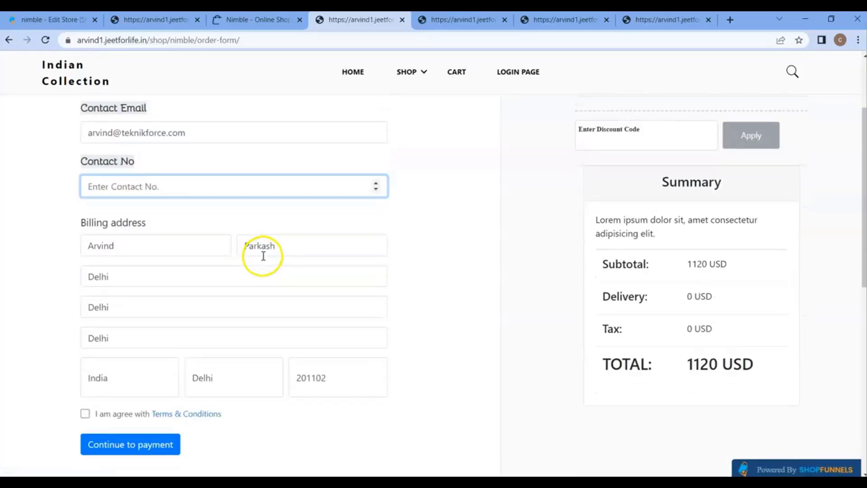
scroll(263, 251, "up", 3)
Bring the order-form page editor back to the front.
left_click(629, 482)
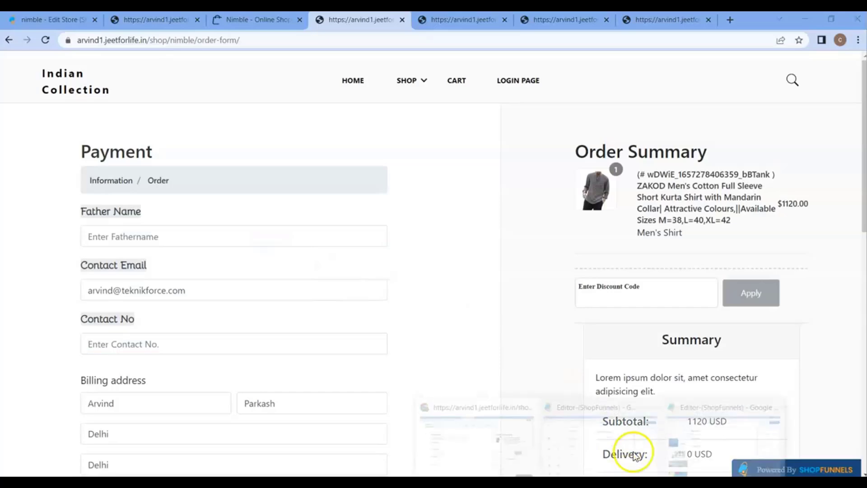
left_click(641, 445)
scroll(545, 341, "down", 4)
scroll(546, 341, "down", 5)
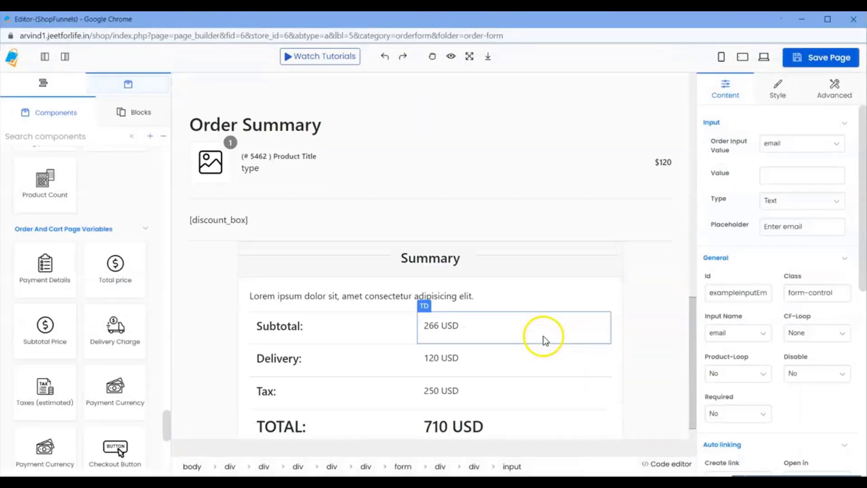